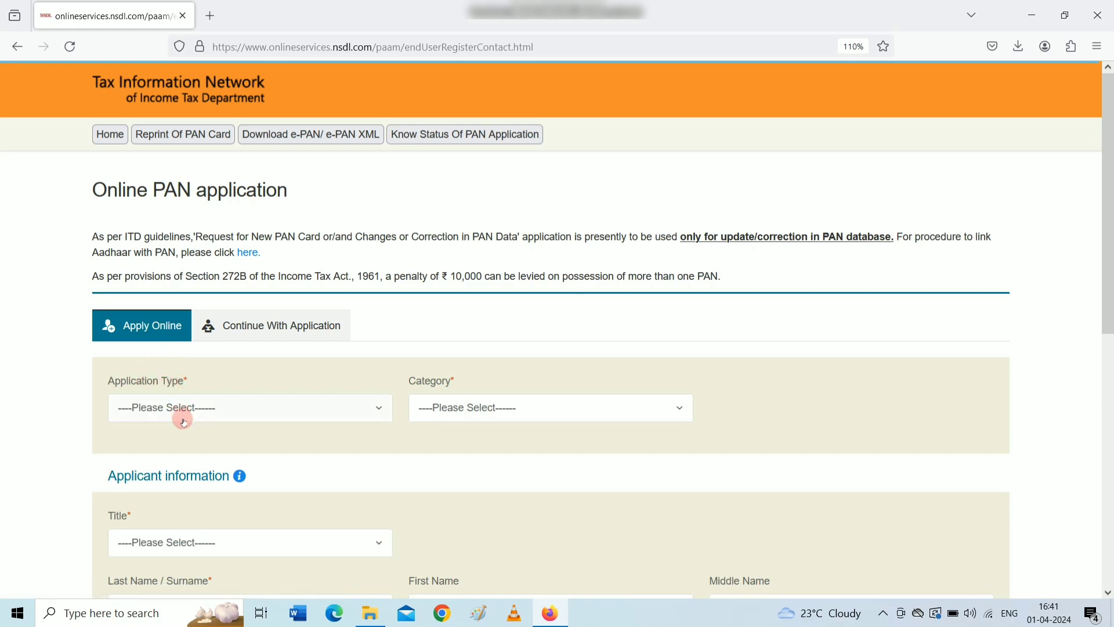
Step: Choose 'Changes or Correction in existing PAN Data' for an INDIVIDUAL applicant with title Smt
click(212, 408)
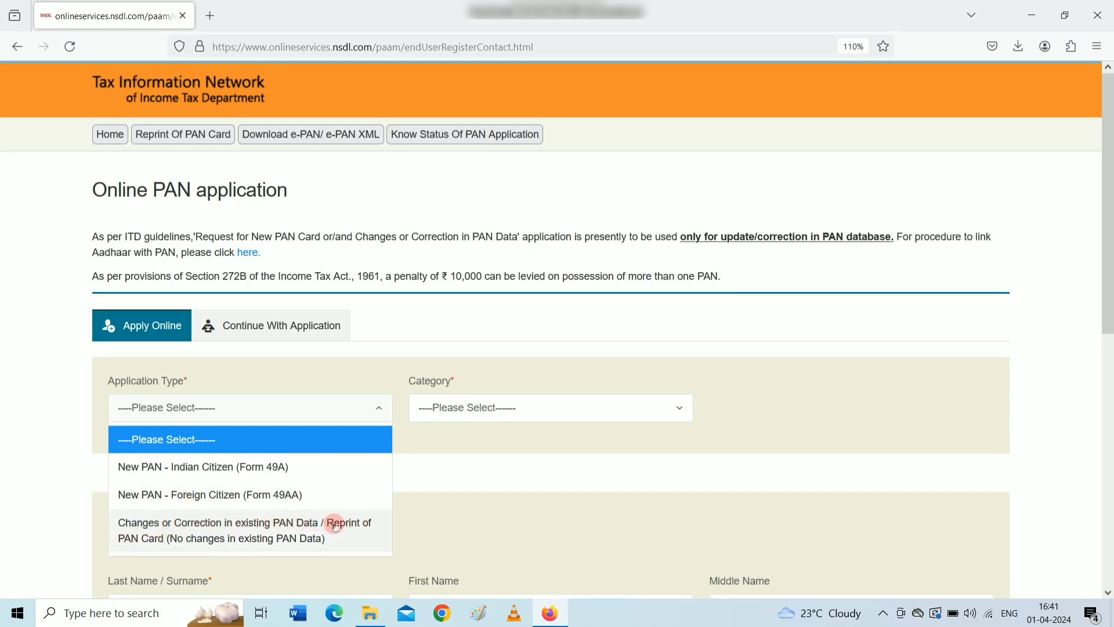
click(210, 538)
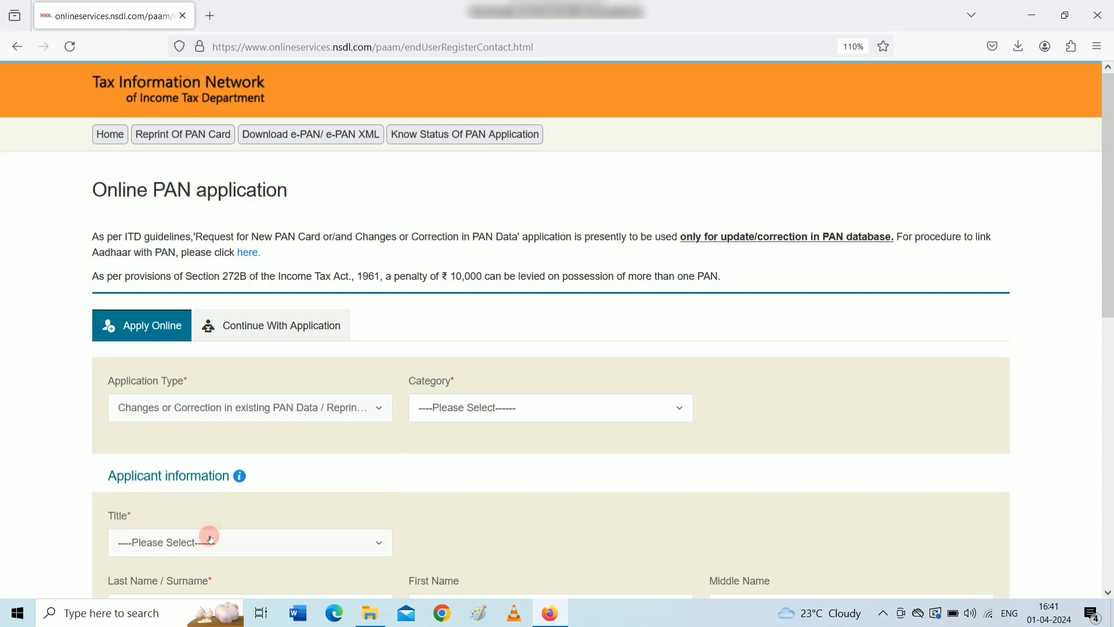
click(490, 414)
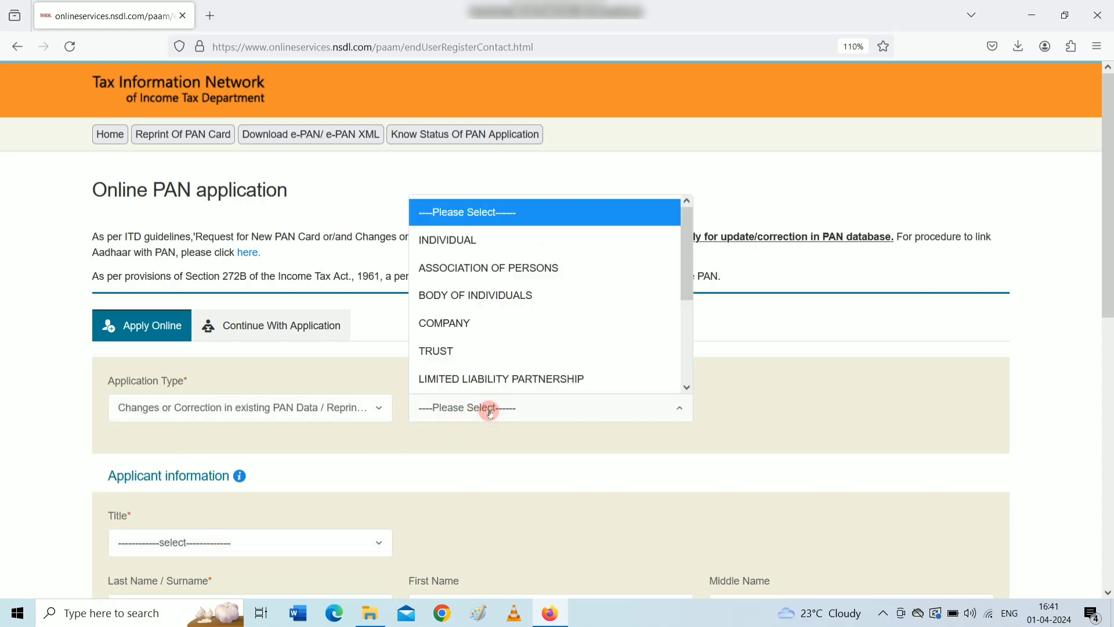
click(464, 244)
scroll(463, 245, down, 5)
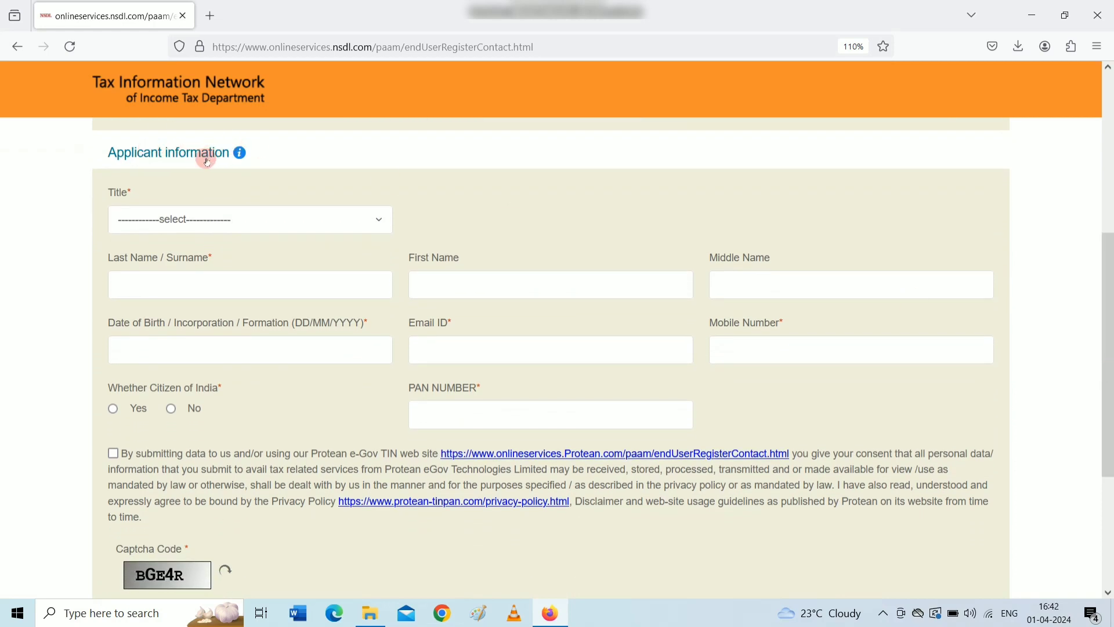
click(182, 221)
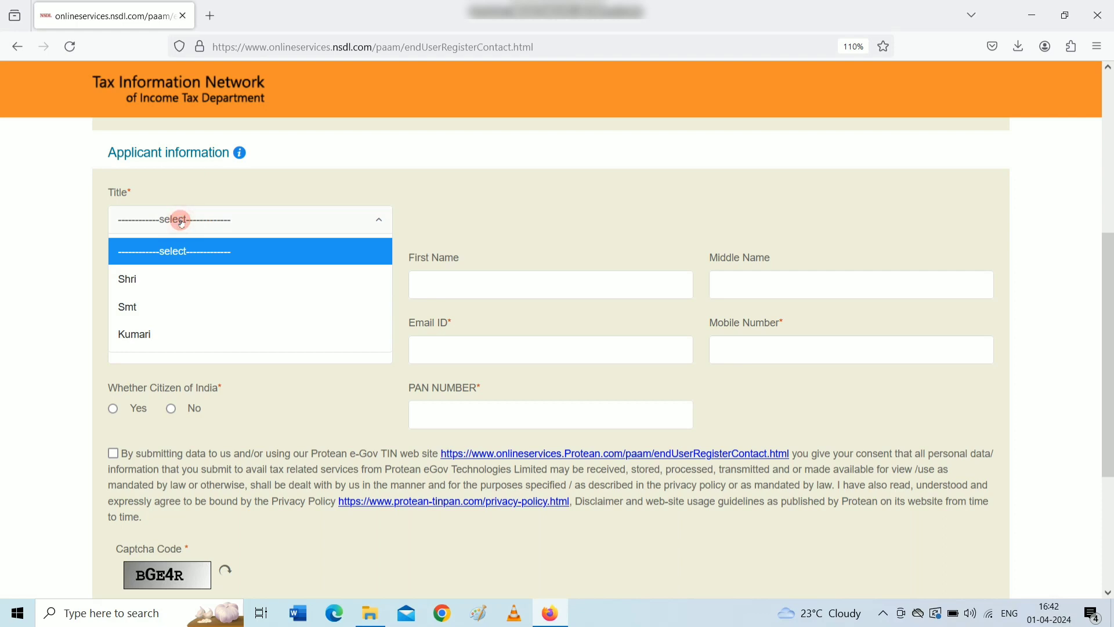
click(159, 309)
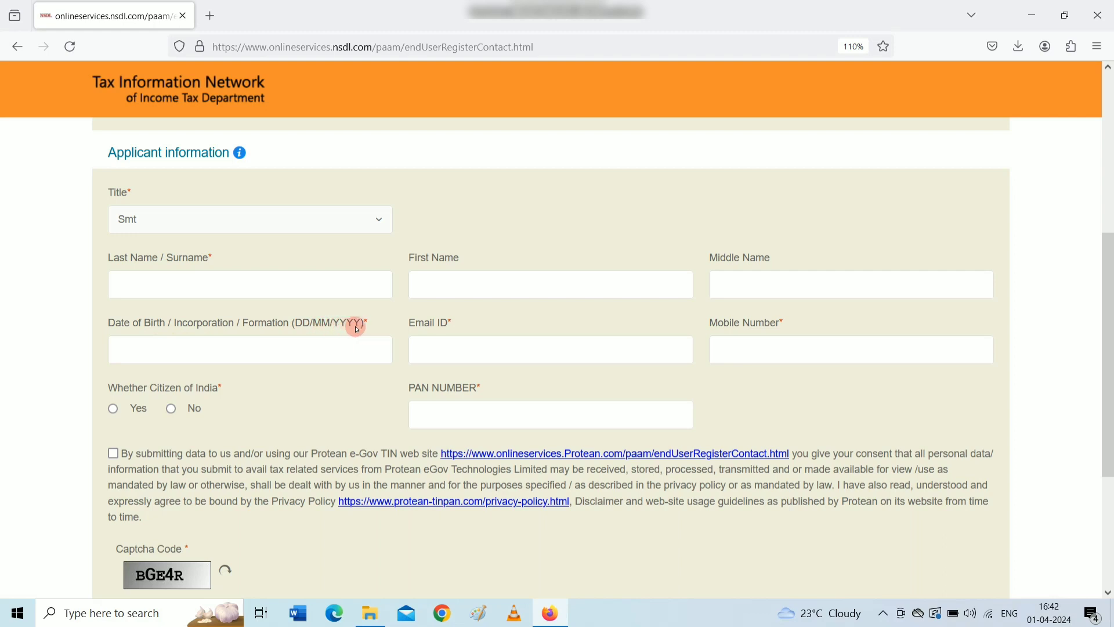
Step: Enter the applicant's last name and first name in the applicant fields
click(314, 345)
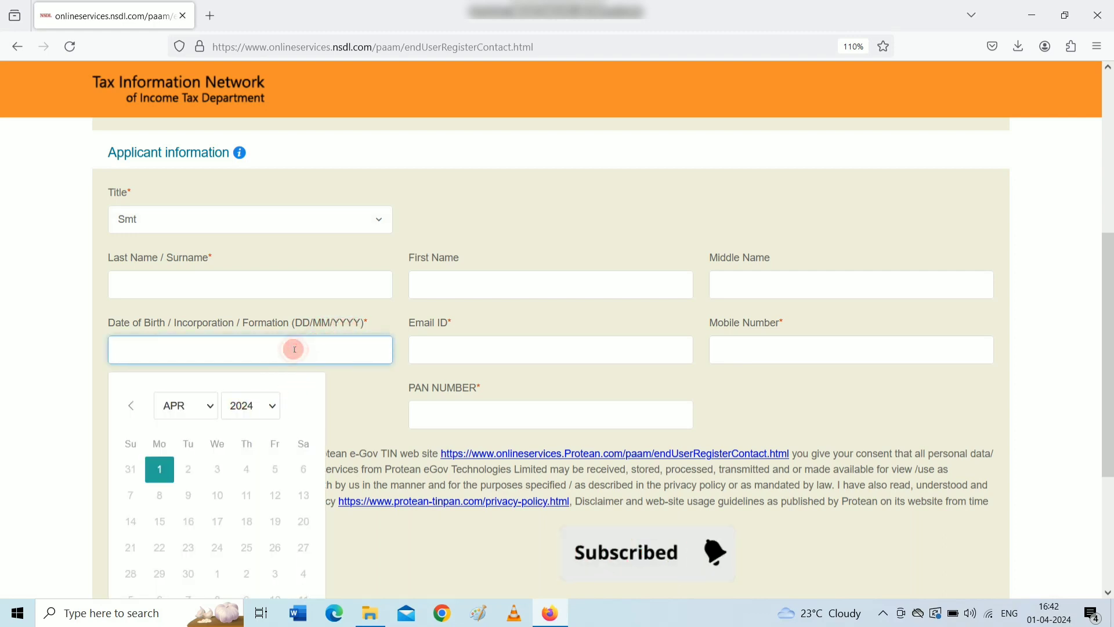
click(434, 348)
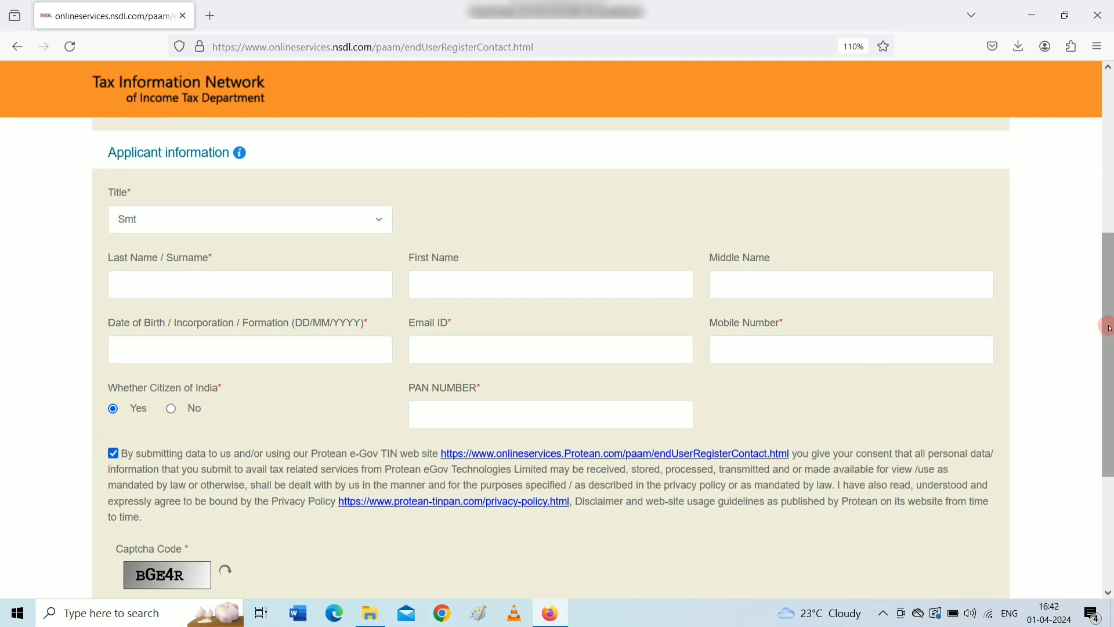
drag(1101, 329, 1109, 407)
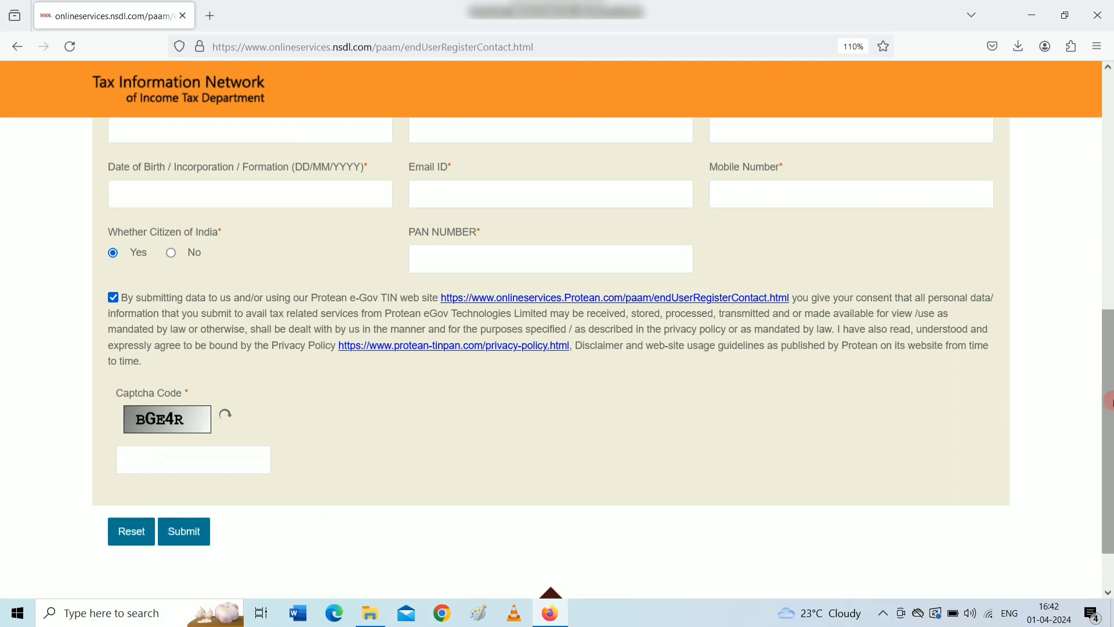
drag(1110, 417, 1110, 282)
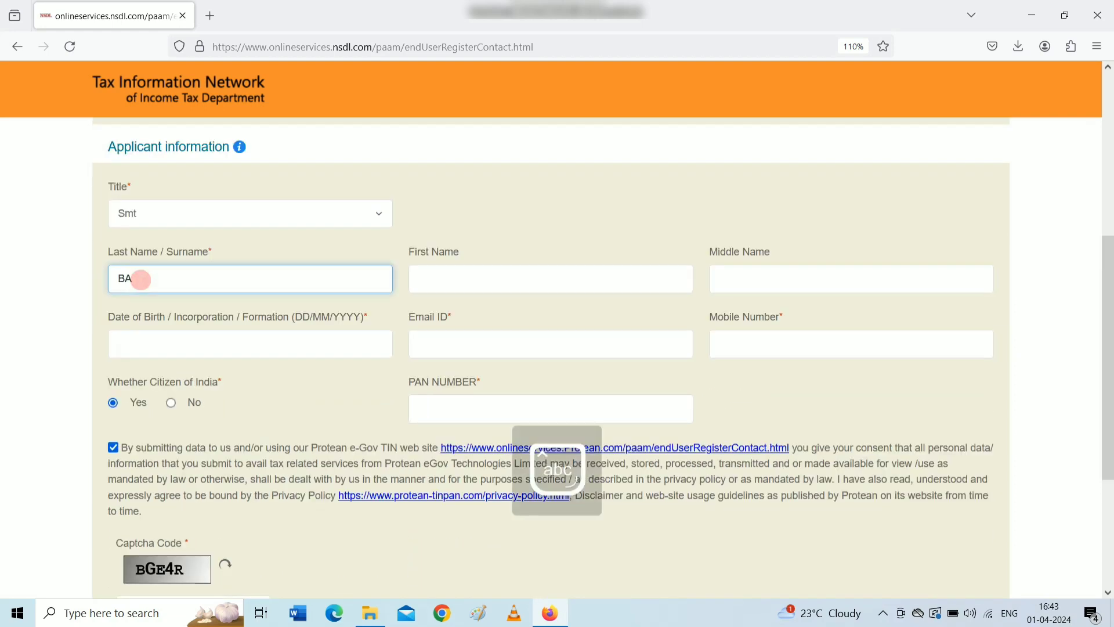
key(Tab)
Step: Set the applicant's date of birth and submit the registration details with the captcha
click(172, 348)
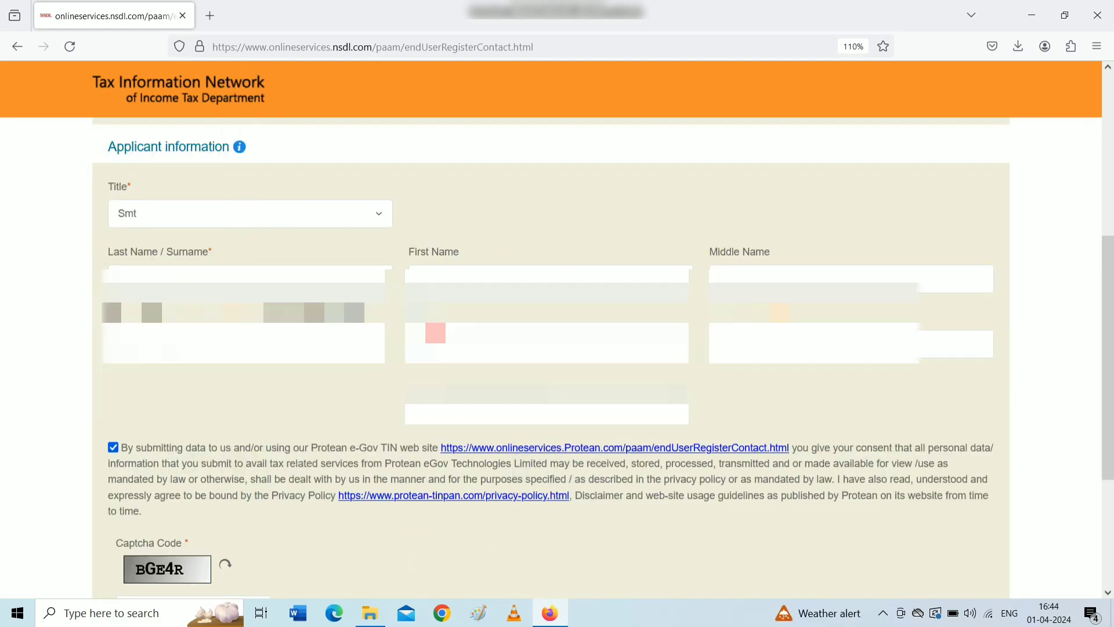
click(739, 351)
key(Tab)
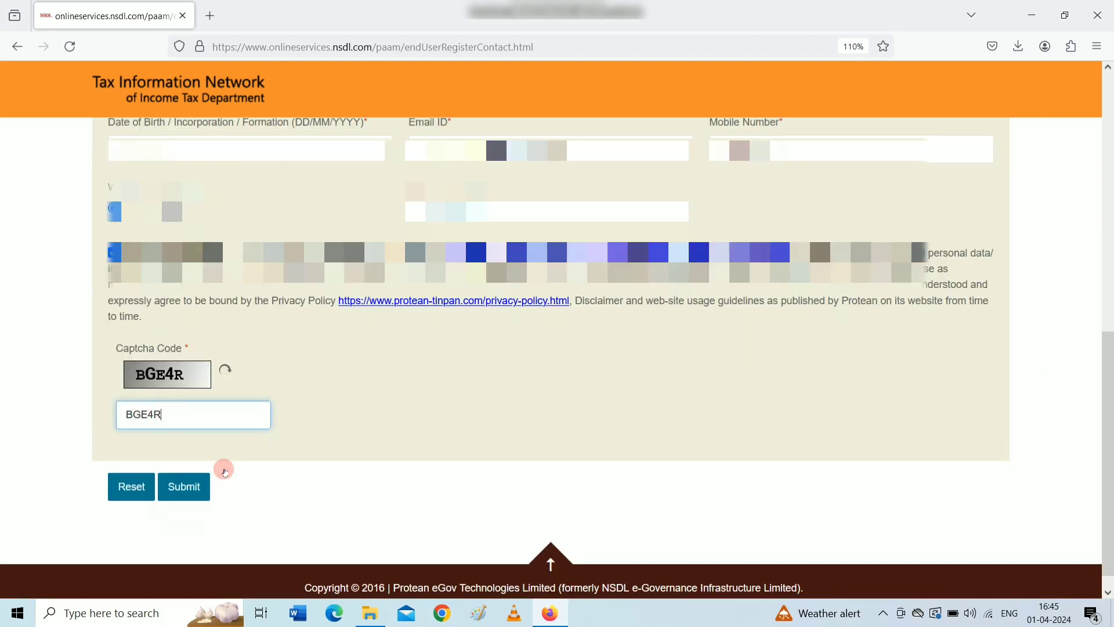
click(189, 489)
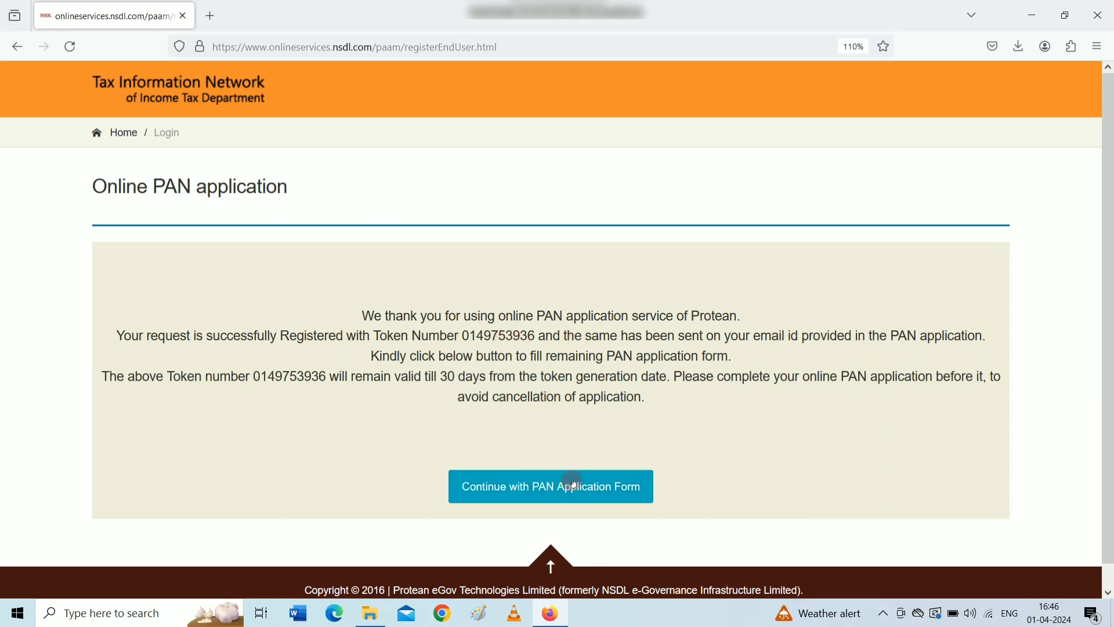
Step: Continue from the token confirmation page to the full Form CR application
click(544, 493)
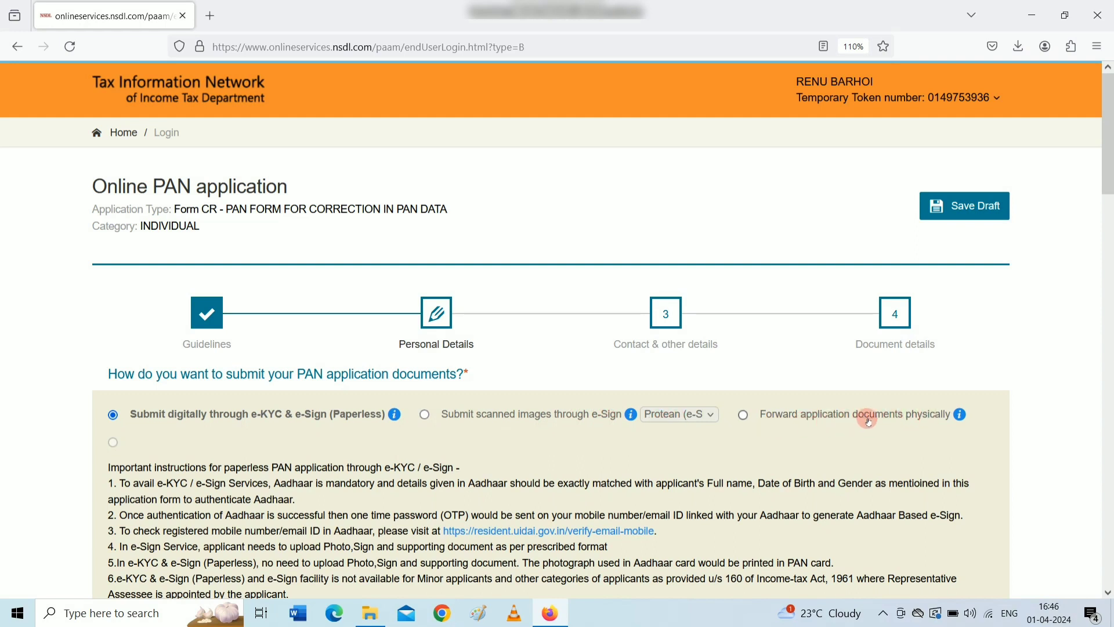
Step: Select e-Sign scanned-image submission, tick Aadhaar with its last four digits, and tick EID Number
click(426, 416)
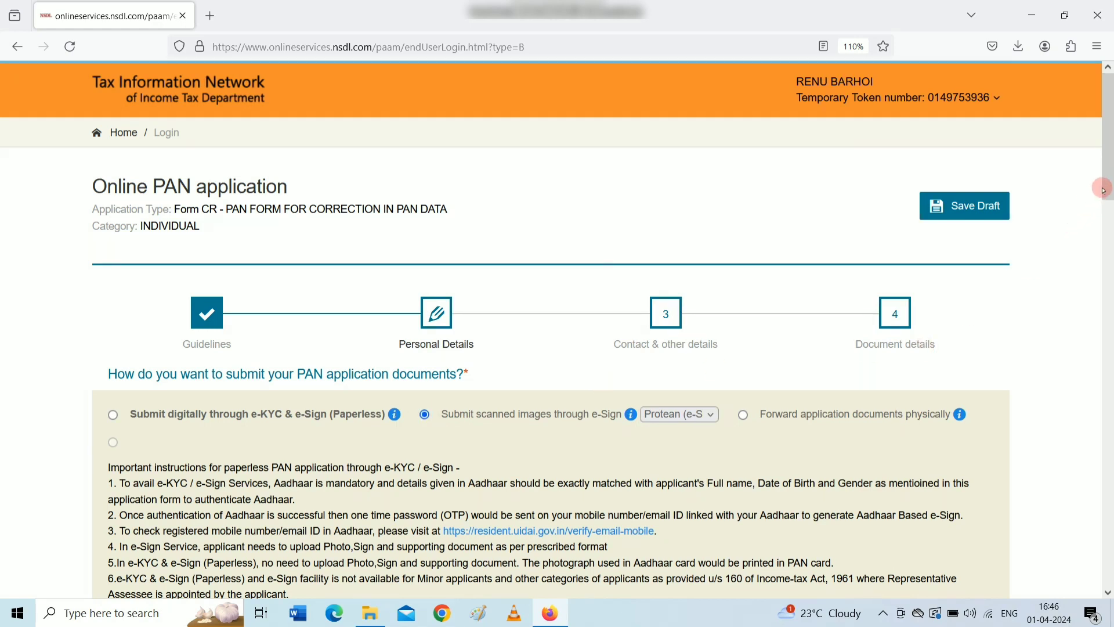
drag(1108, 181, 1108, 305)
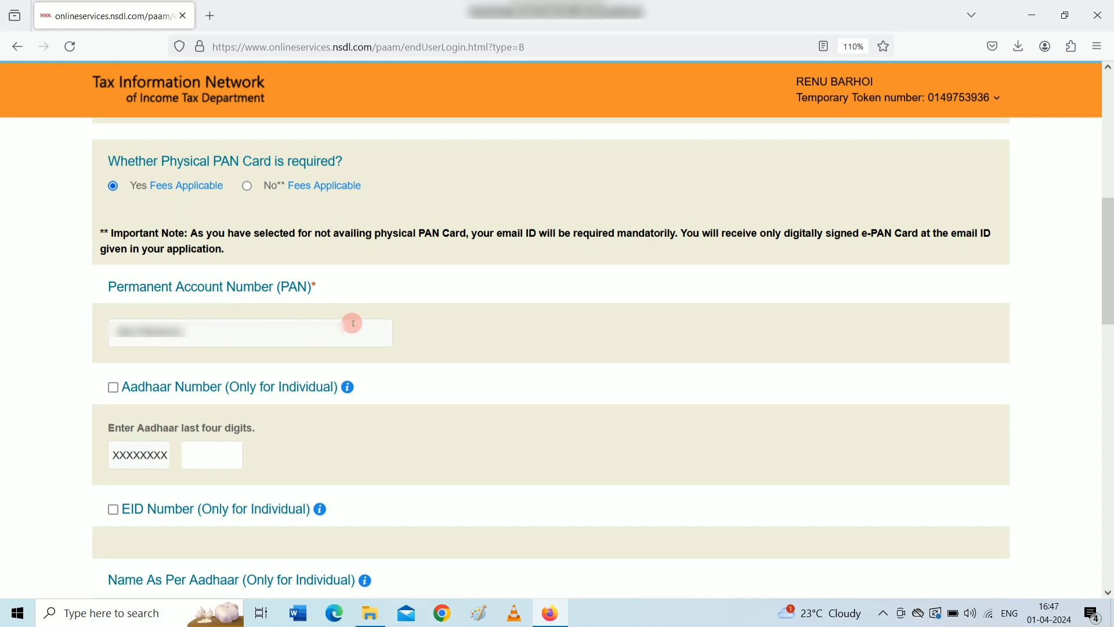
scroll(1067, 244, down, 2)
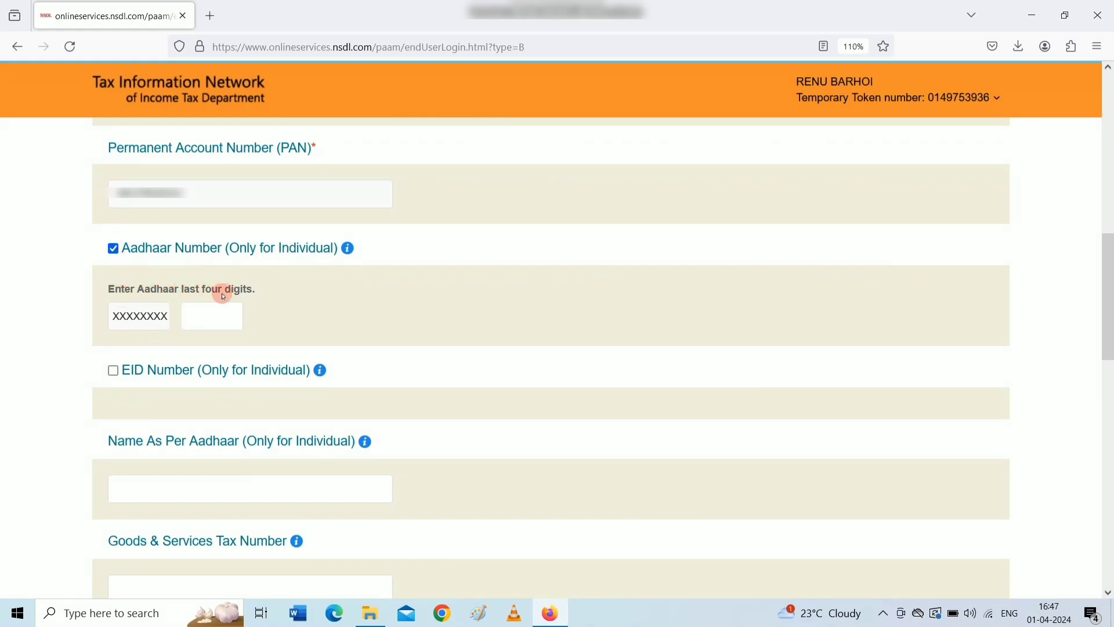
click(195, 319)
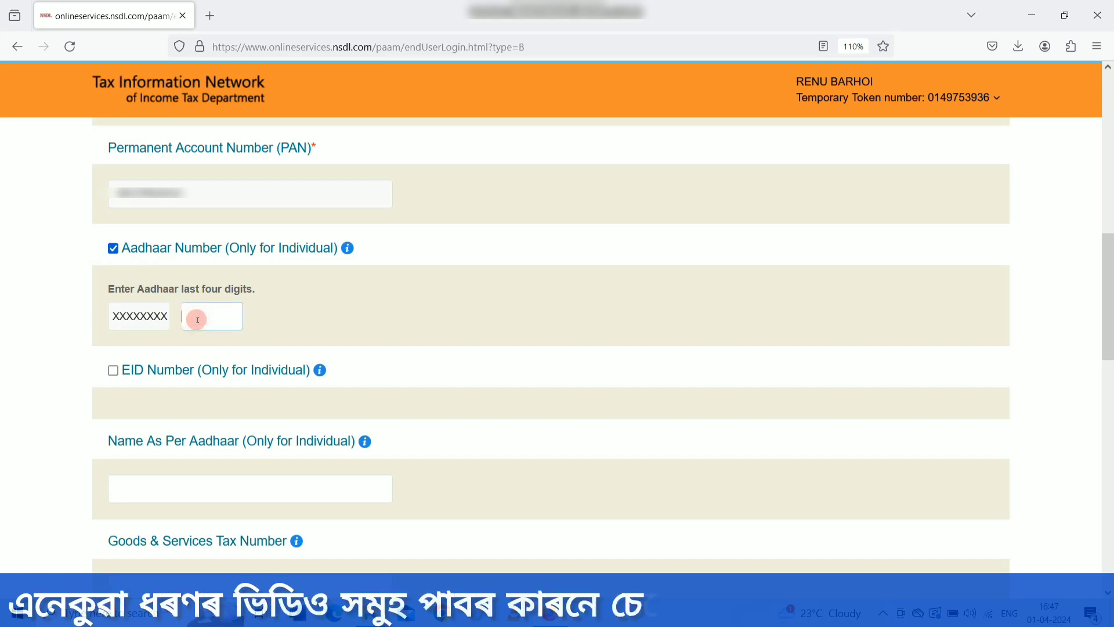
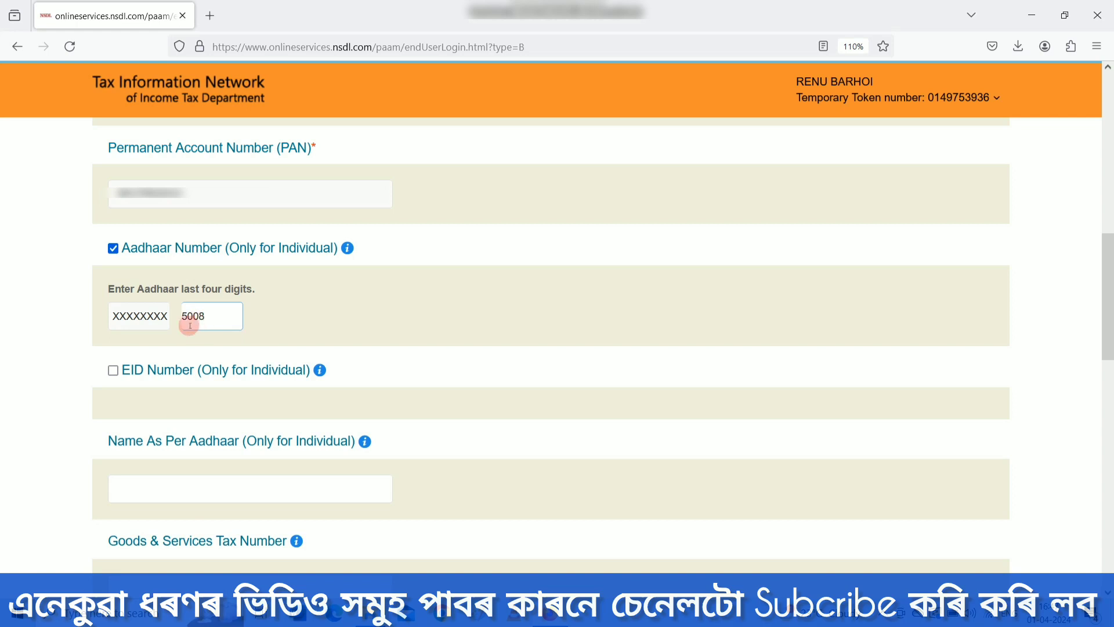
click(113, 374)
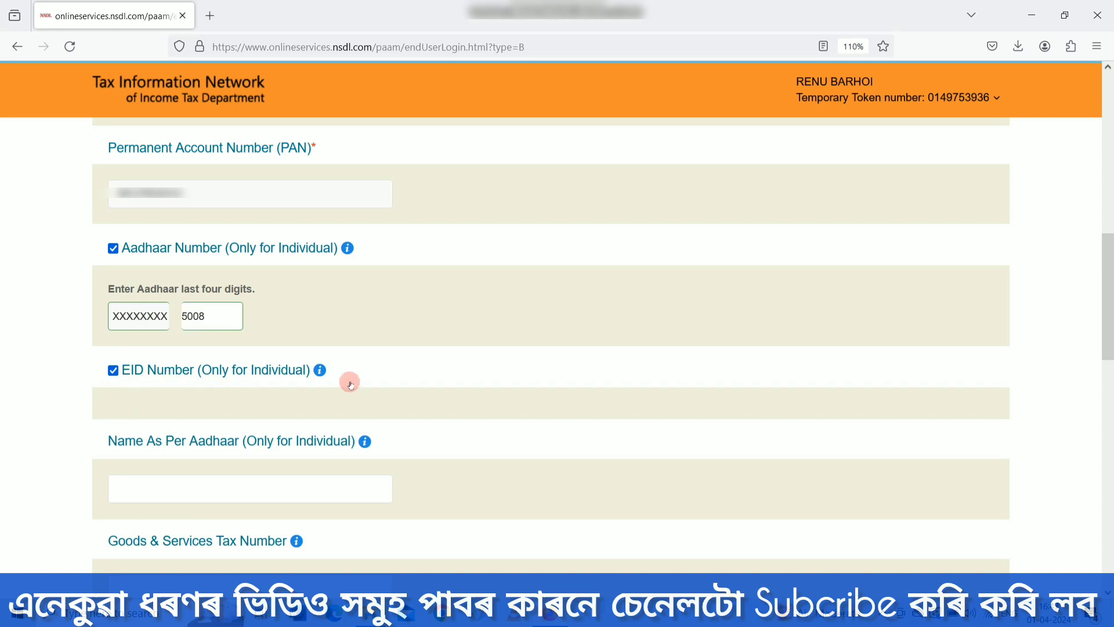
Step: Enter the applicant's name as per Aadhaar in capital letters
scroll(1054, 341, down, 3)
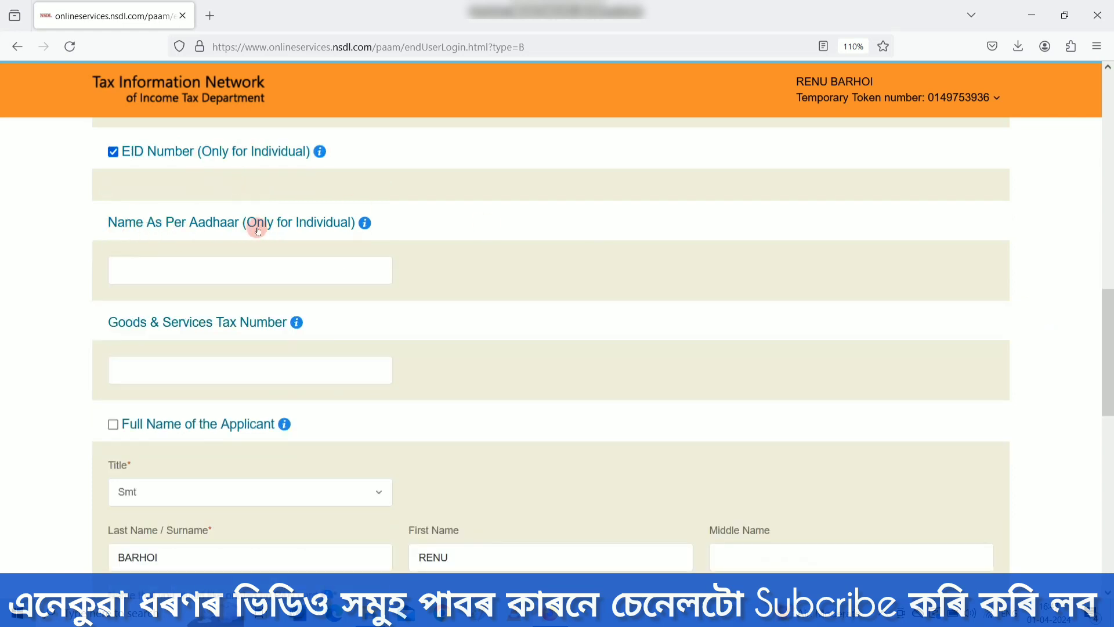
click(128, 267)
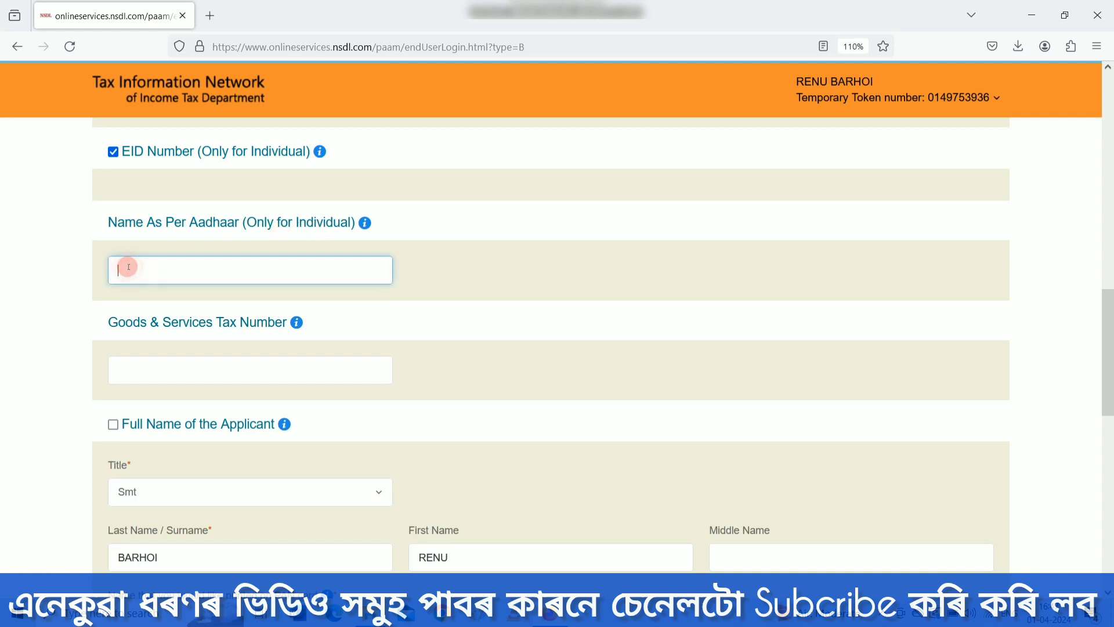
key(Caps_Lock)
key(Caps_Lock)
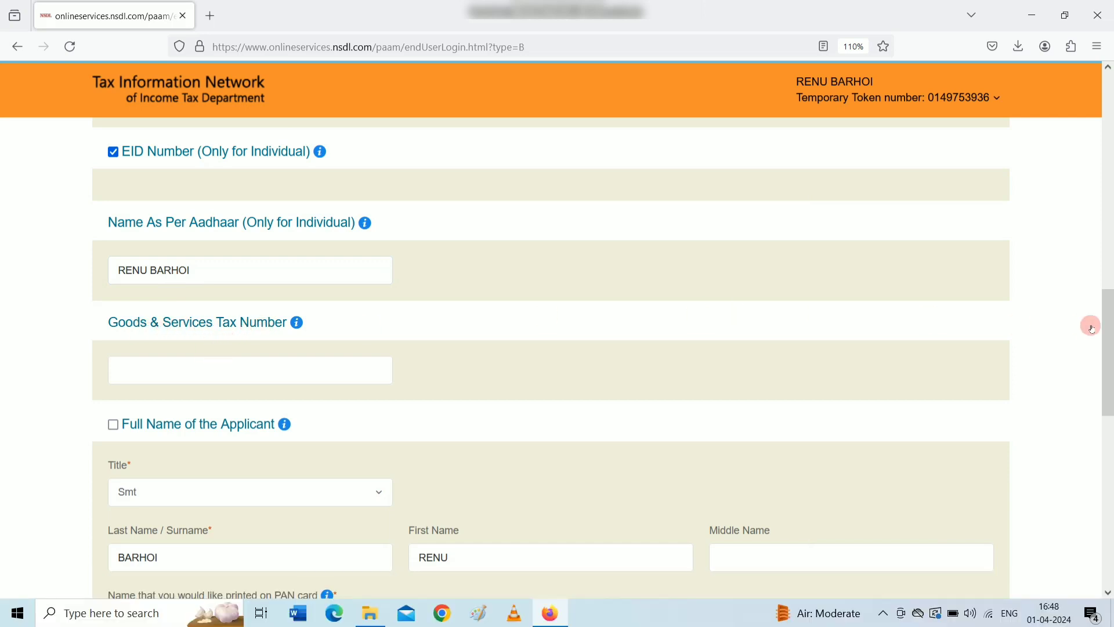
drag(1109, 334, 1110, 403)
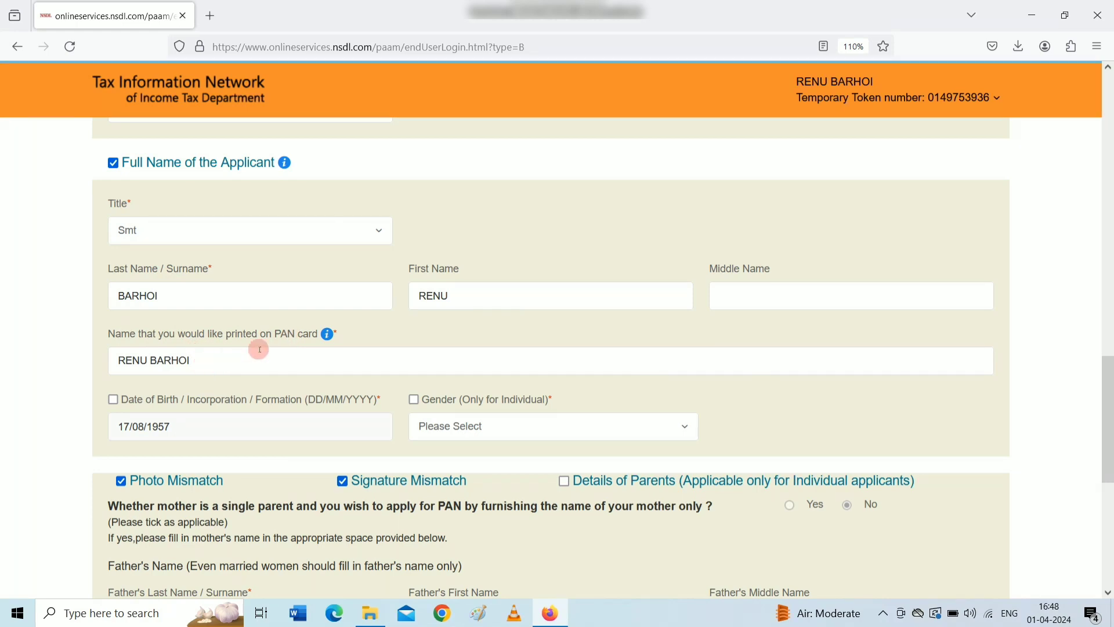
Step: Set the applicant's gender to Female
scroll(912, 271, down, 1)
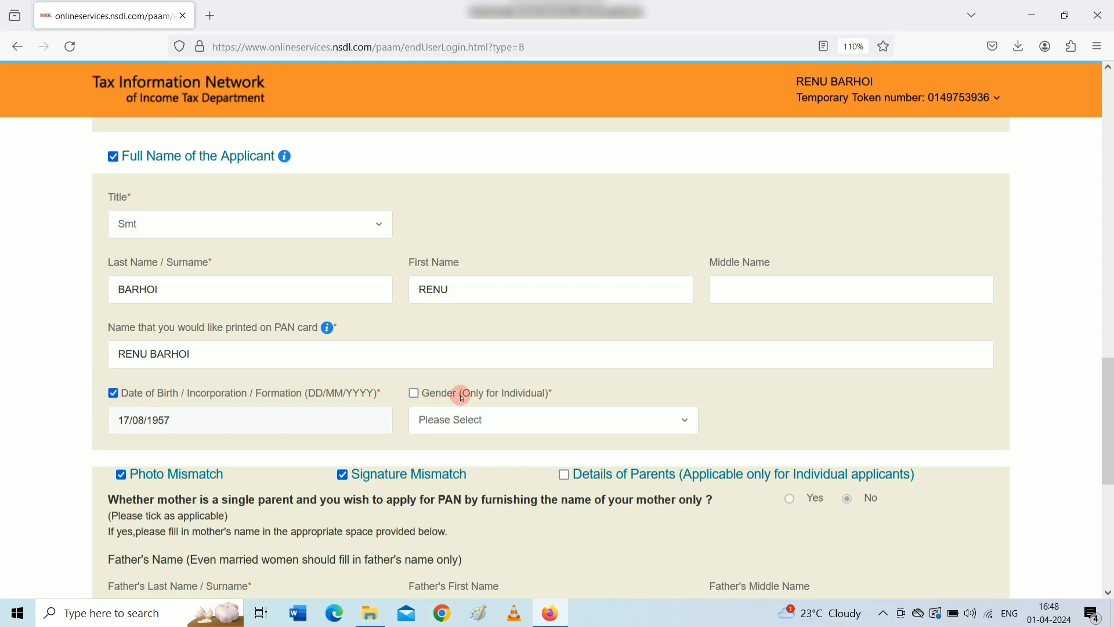
click(462, 424)
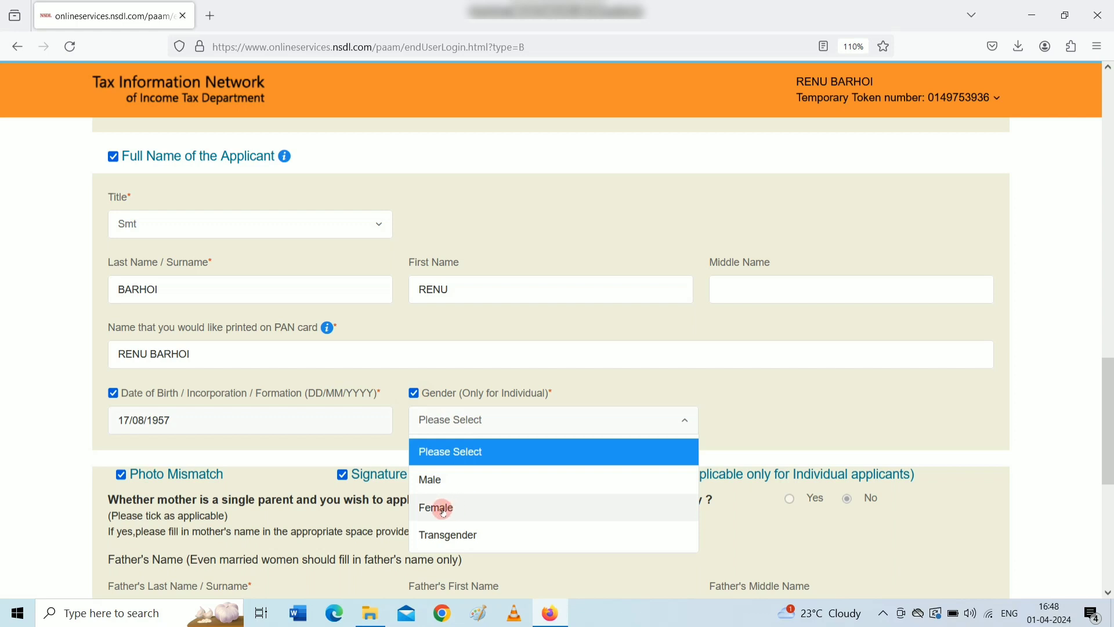
click(443, 510)
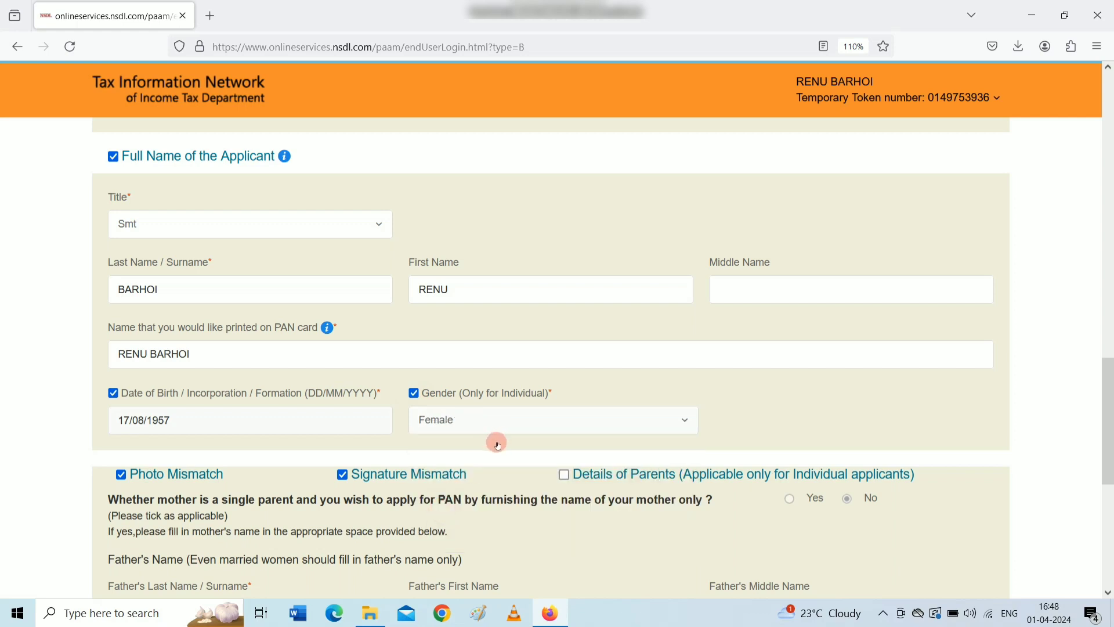
drag(1109, 388, 1109, 470)
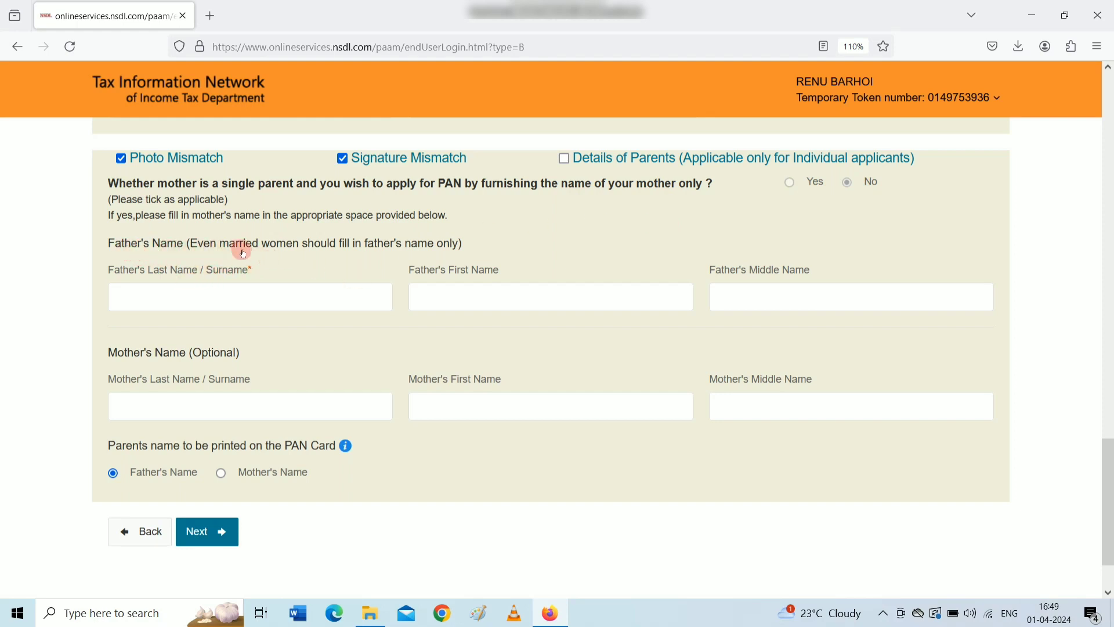
Step: Enter the father's surname, first and middle names, then proceed to Contact & other details
click(160, 296)
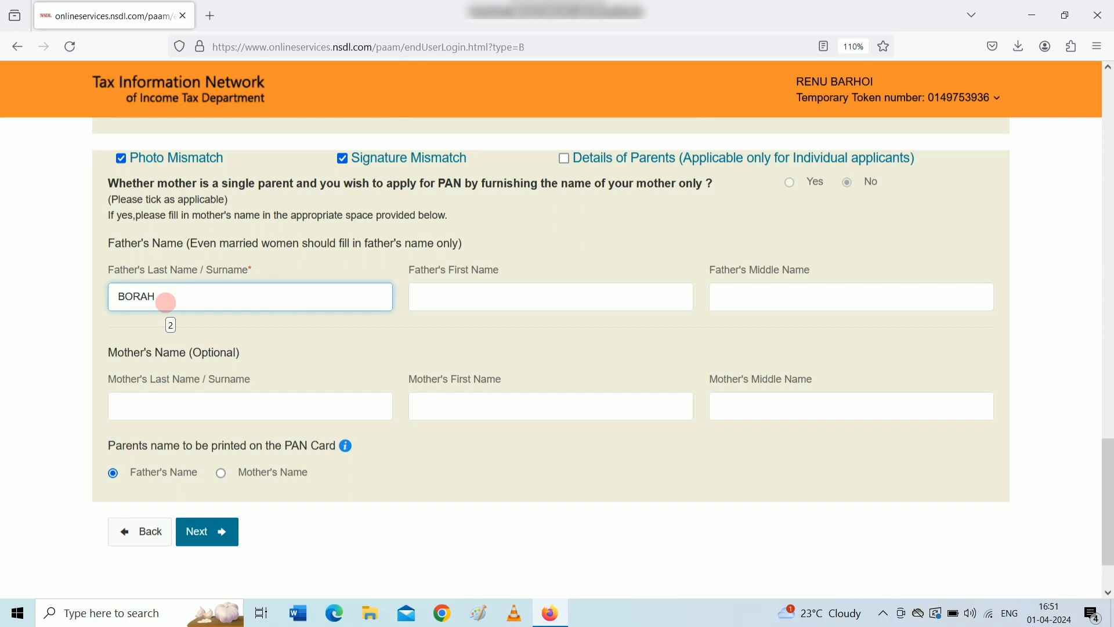
click(472, 297)
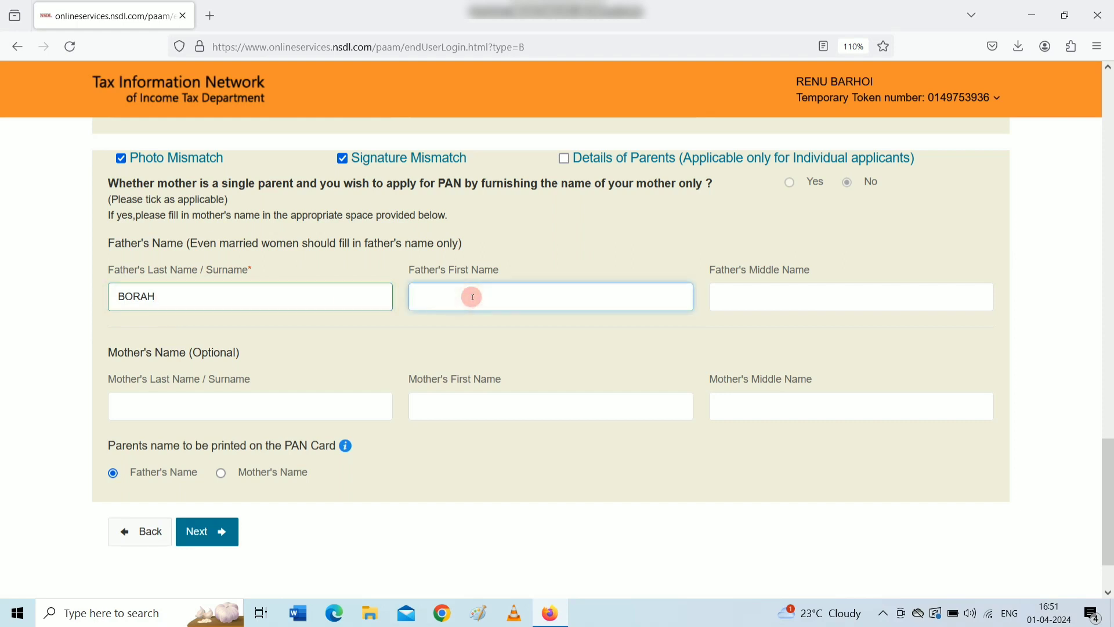
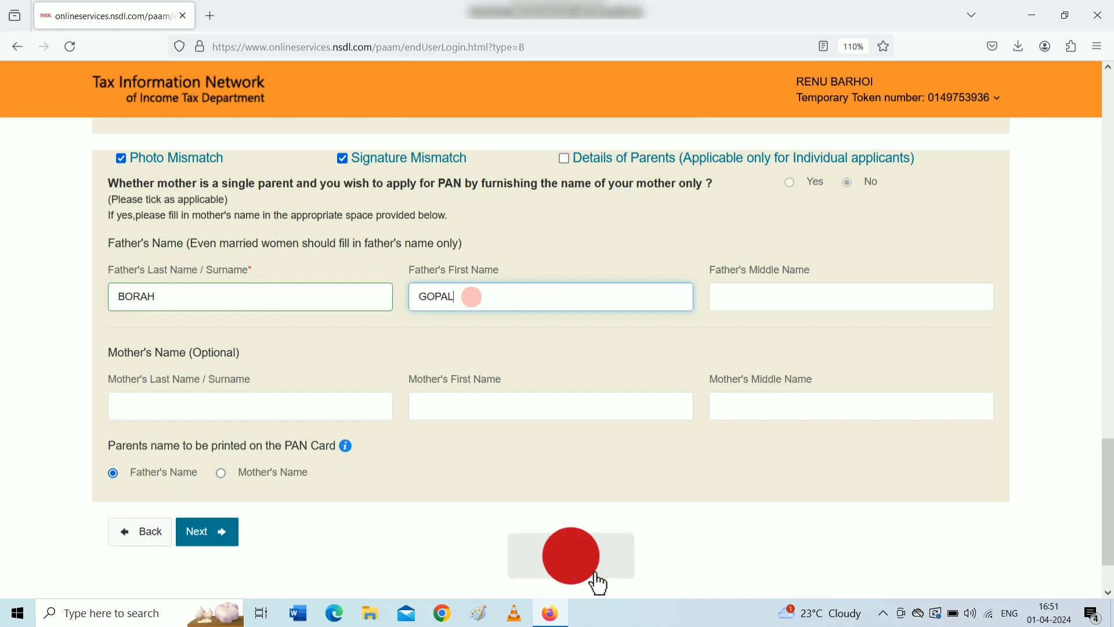
click(741, 295)
text(CHANDRA)
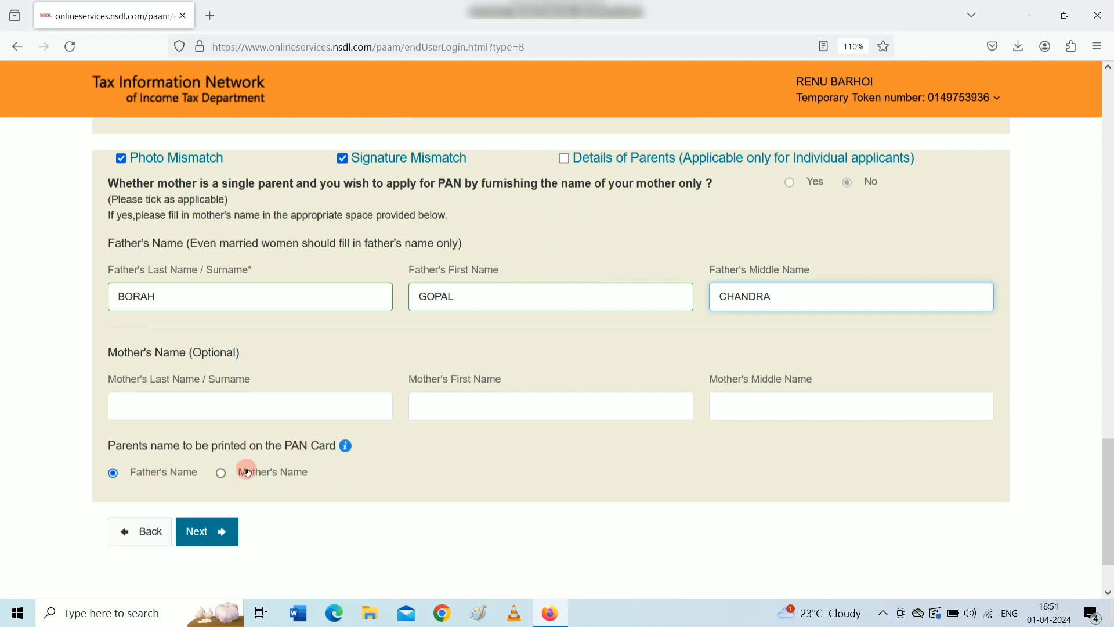
click(213, 534)
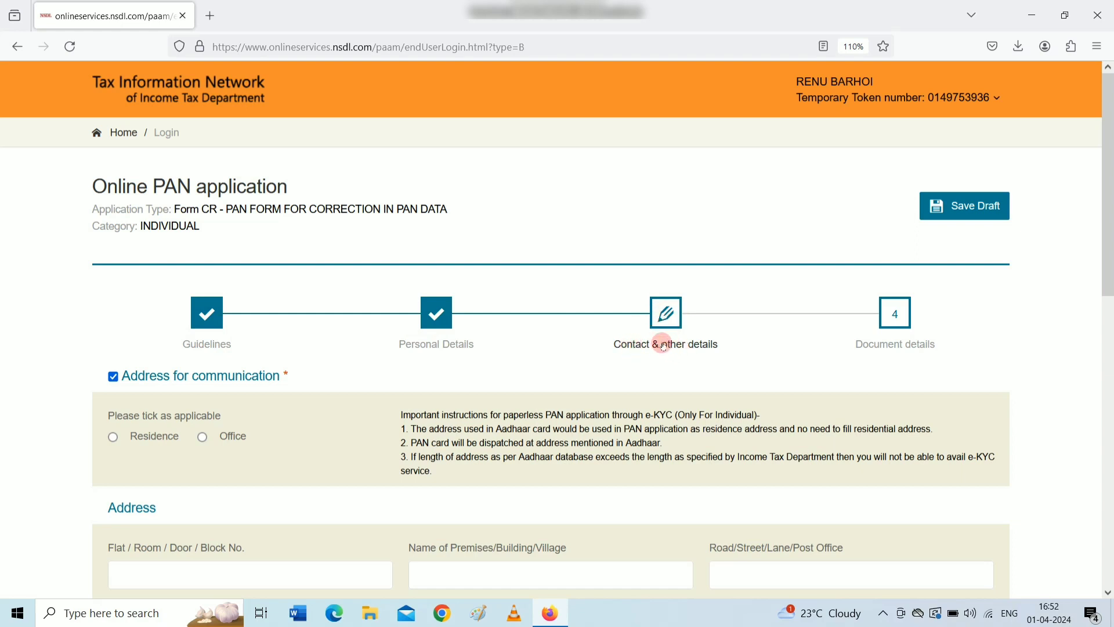
Step: Set the residence address country to INDIA and the state to ASSAM
scroll(664, 347, down, 3)
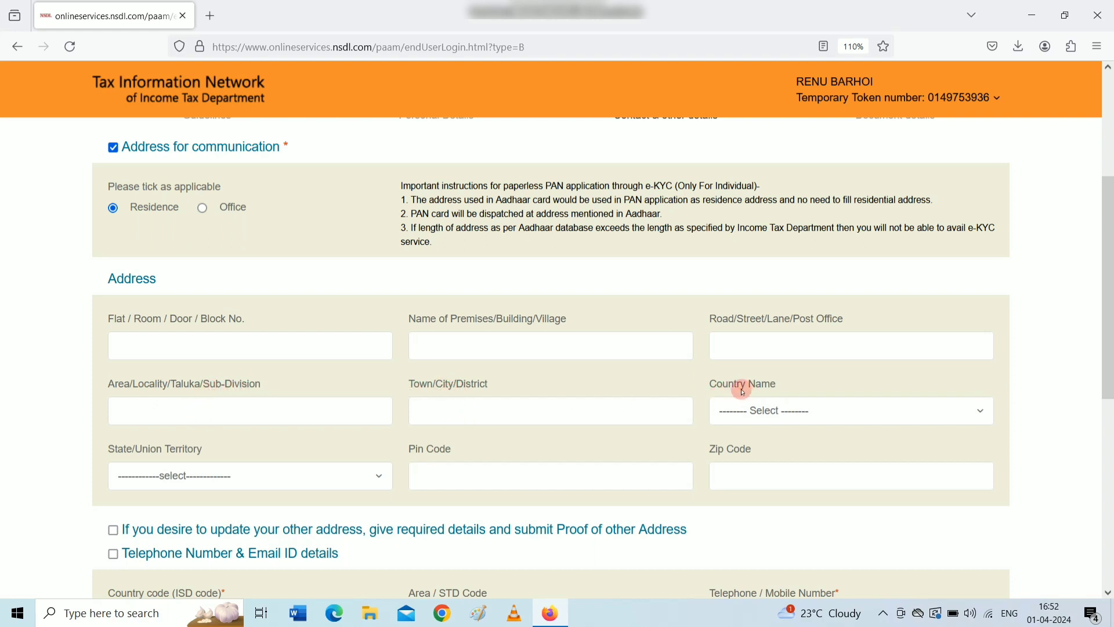
click(759, 411)
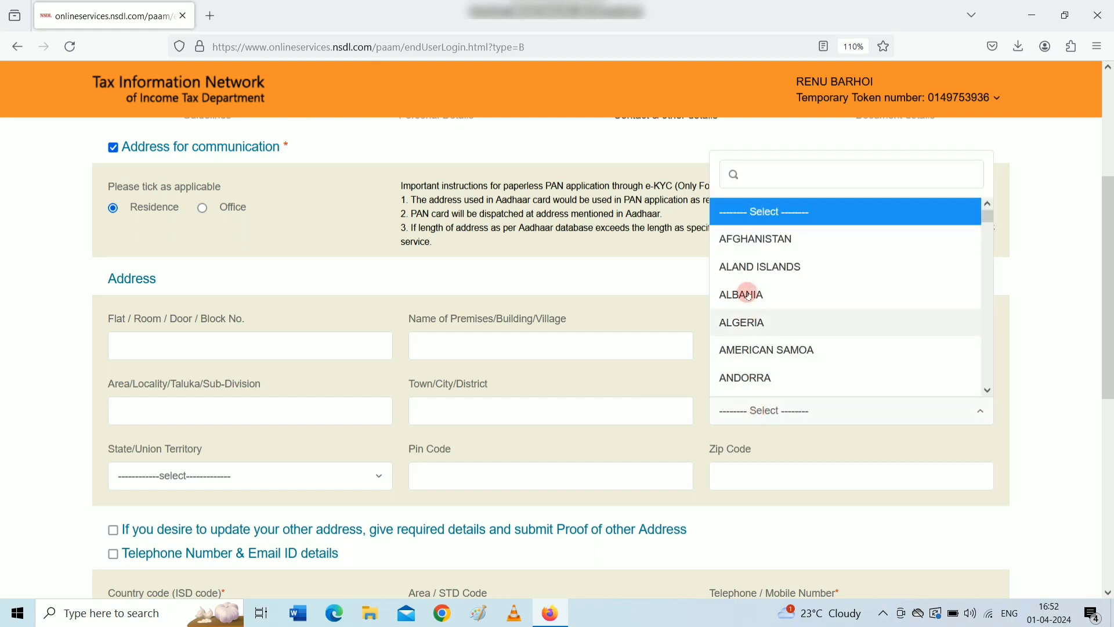
drag(990, 221, 985, 290)
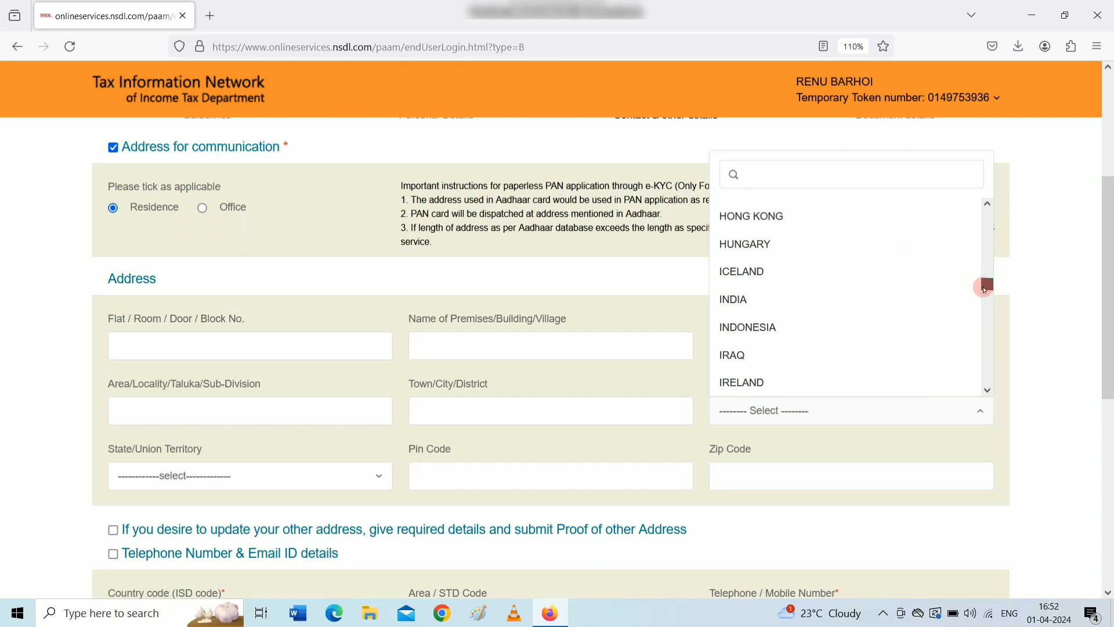
click(763, 299)
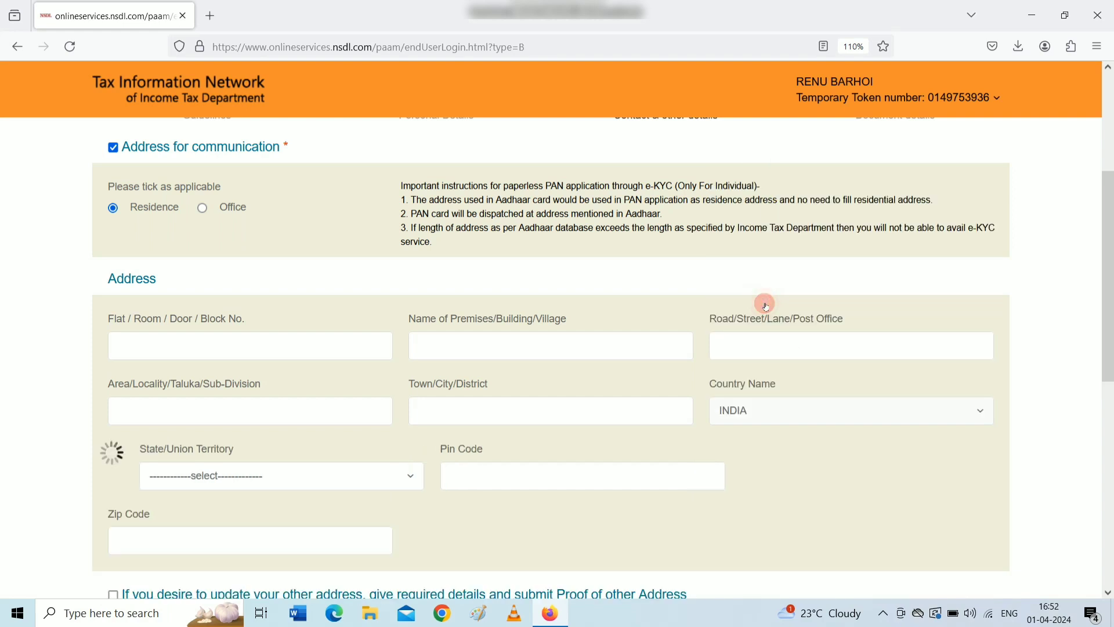
click(239, 478)
click(146, 392)
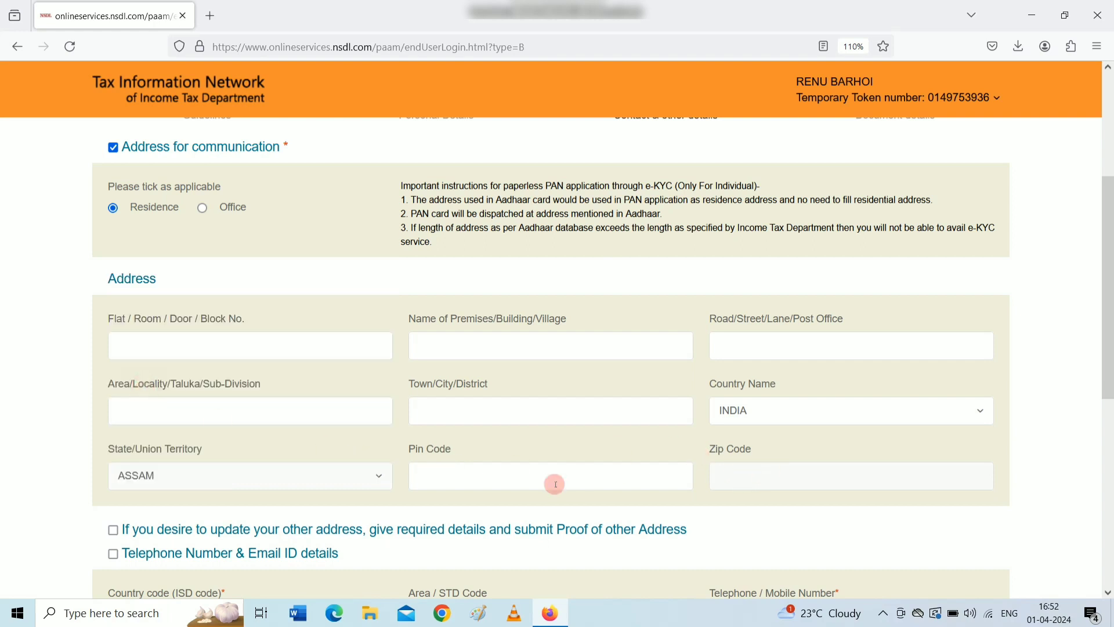
scroll(1108, 336, down, 3)
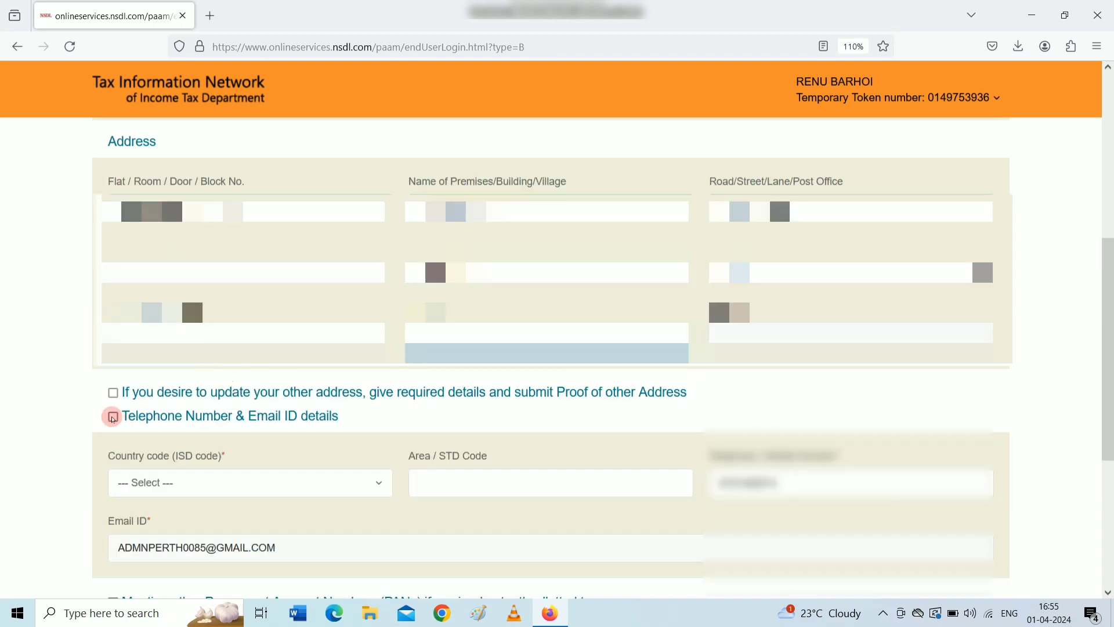
Step: Include telephone and email details with country code INDIA (91), then go to Document details
click(113, 417)
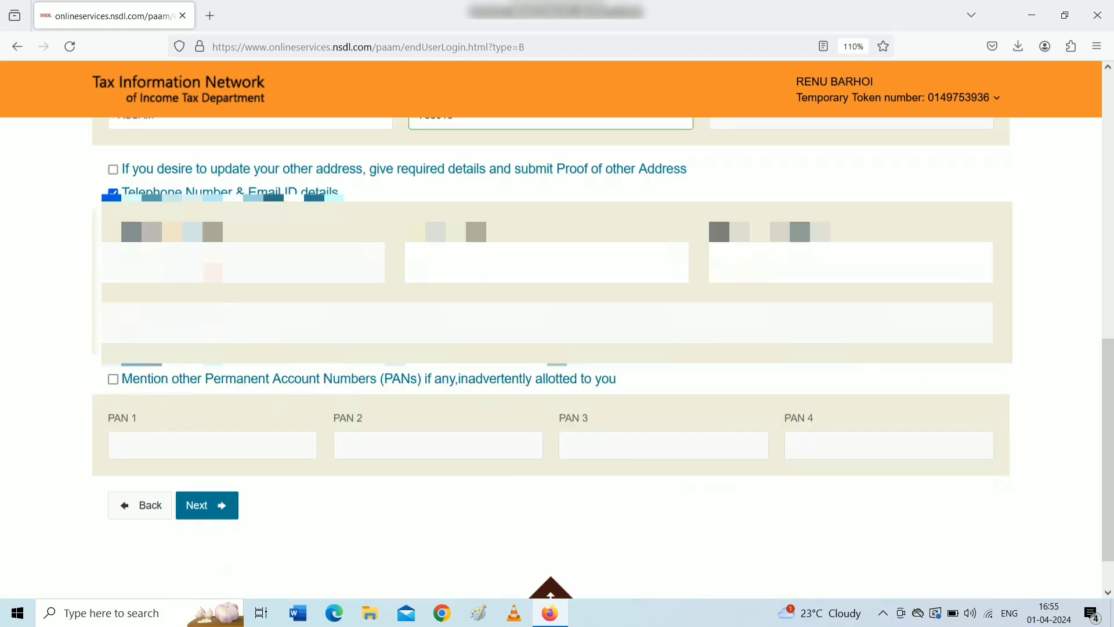
click(207, 262)
drag(387, 343, 385, 406)
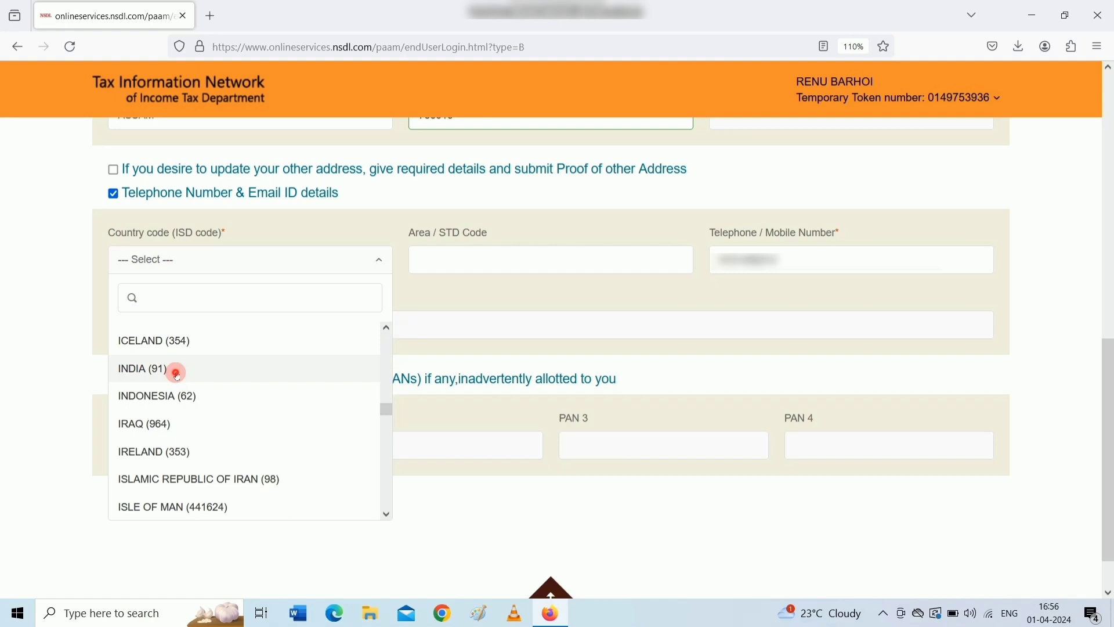
click(177, 374)
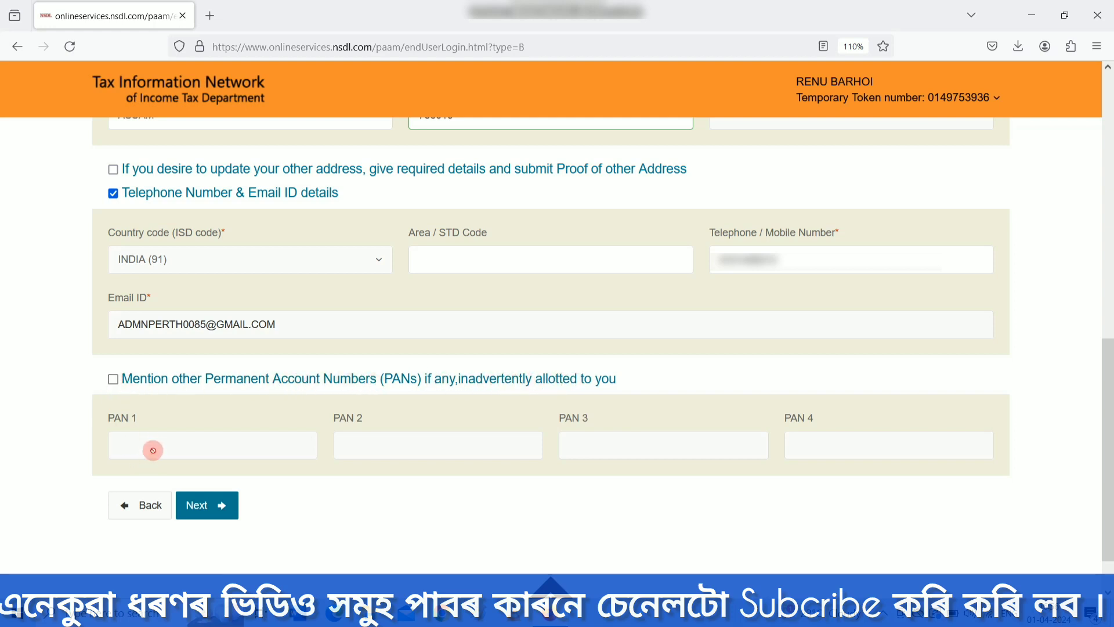
click(208, 507)
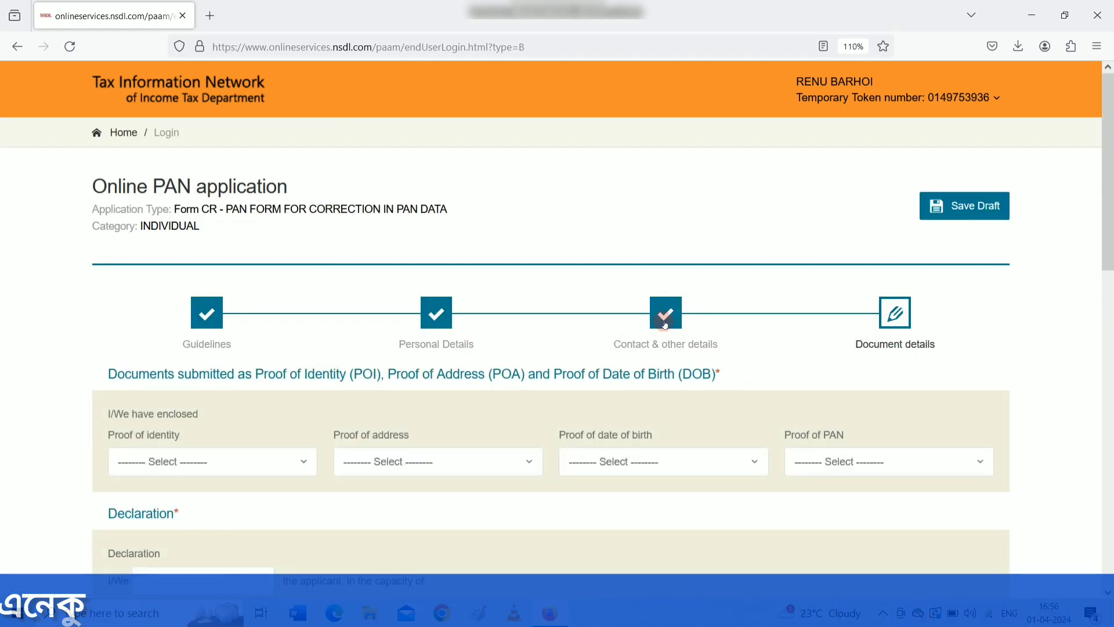
Step: Choose AADHAAR Card as both proof of identity and proof of address
drag(1109, 229, 1109, 317)
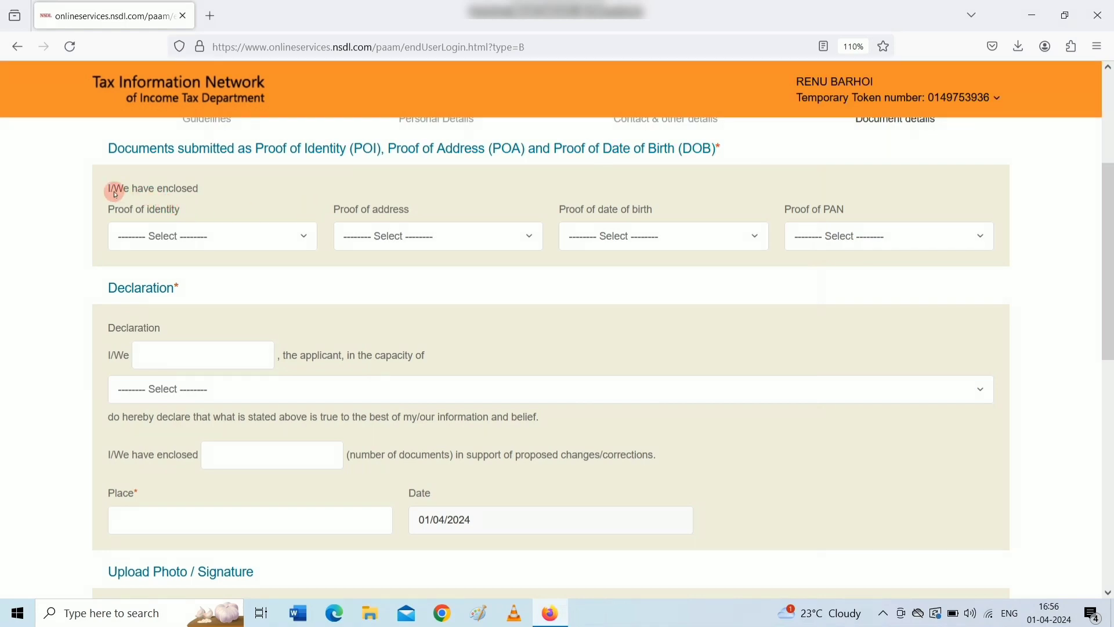
click(174, 238)
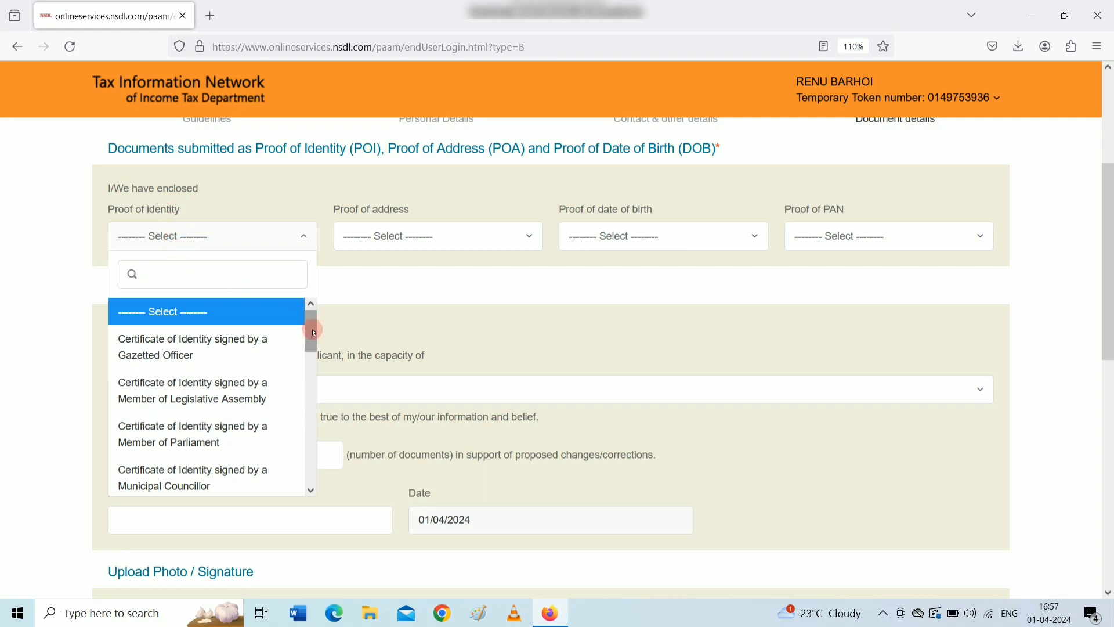
drag(314, 331, 314, 471)
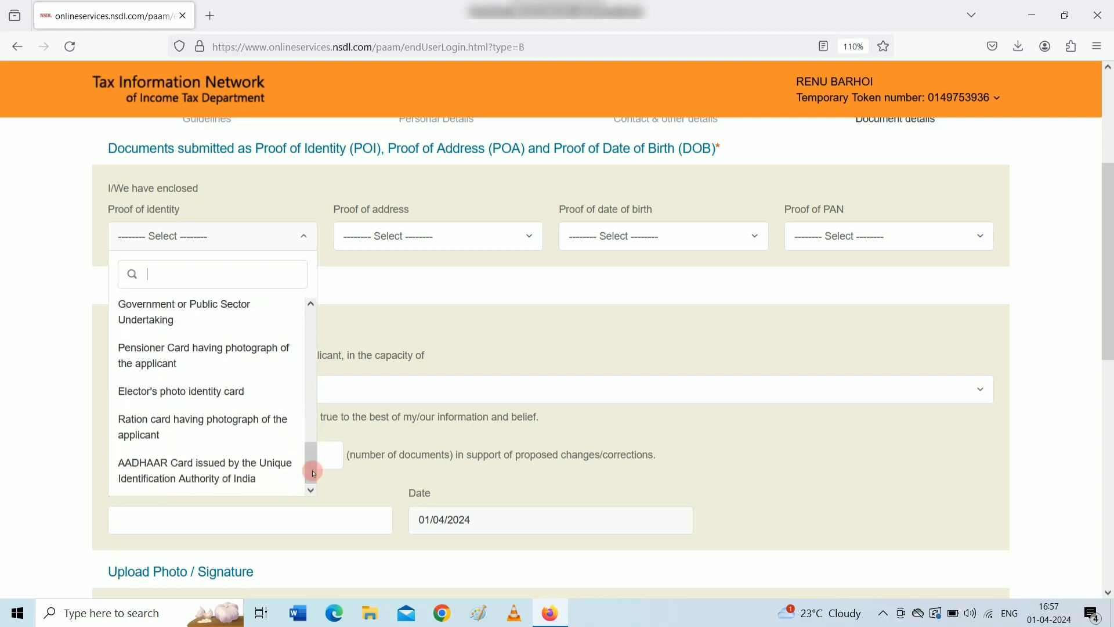
click(182, 474)
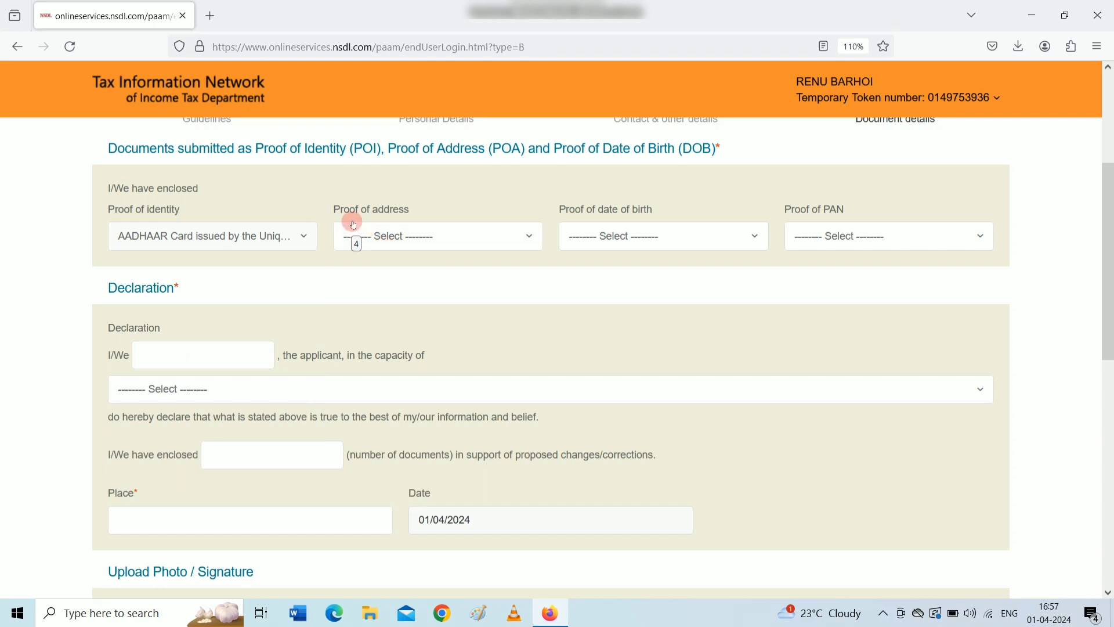
click(387, 237)
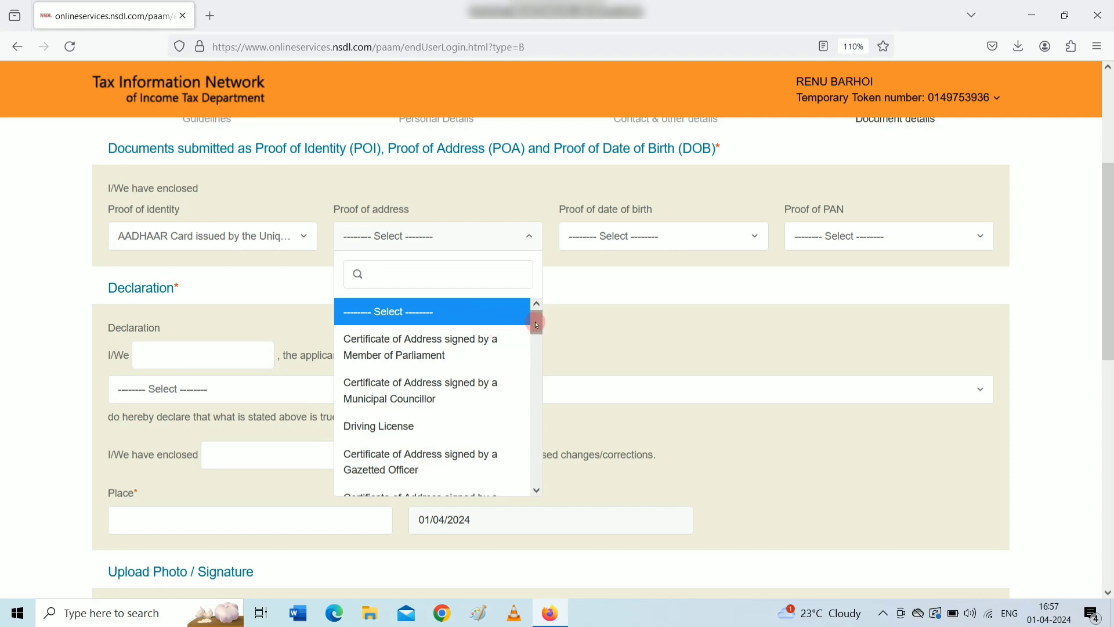
drag(537, 325, 544, 481)
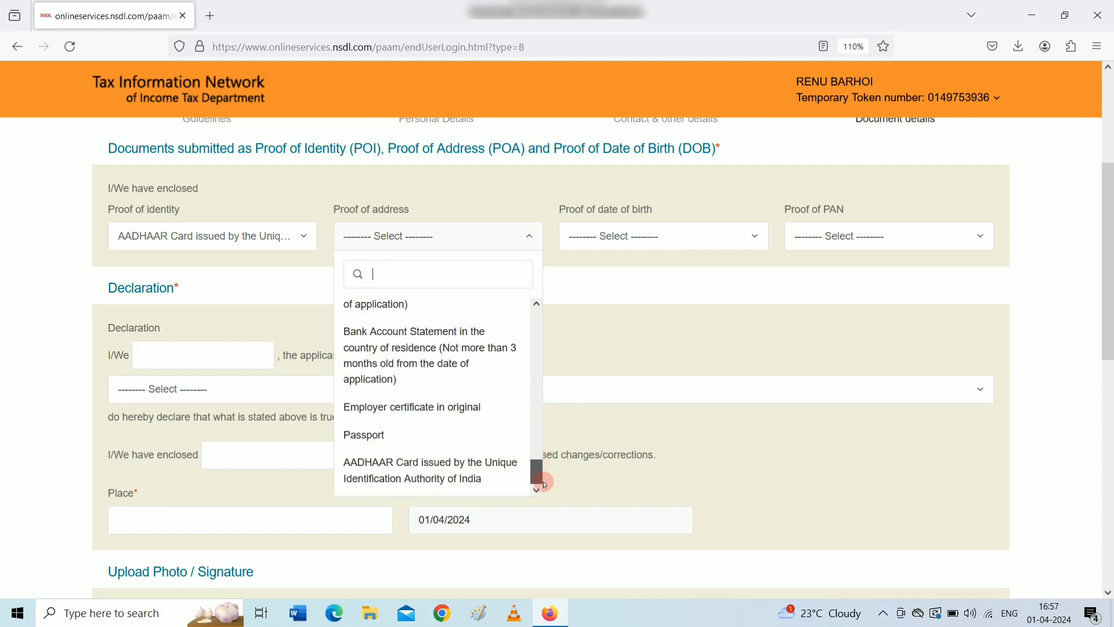
click(440, 476)
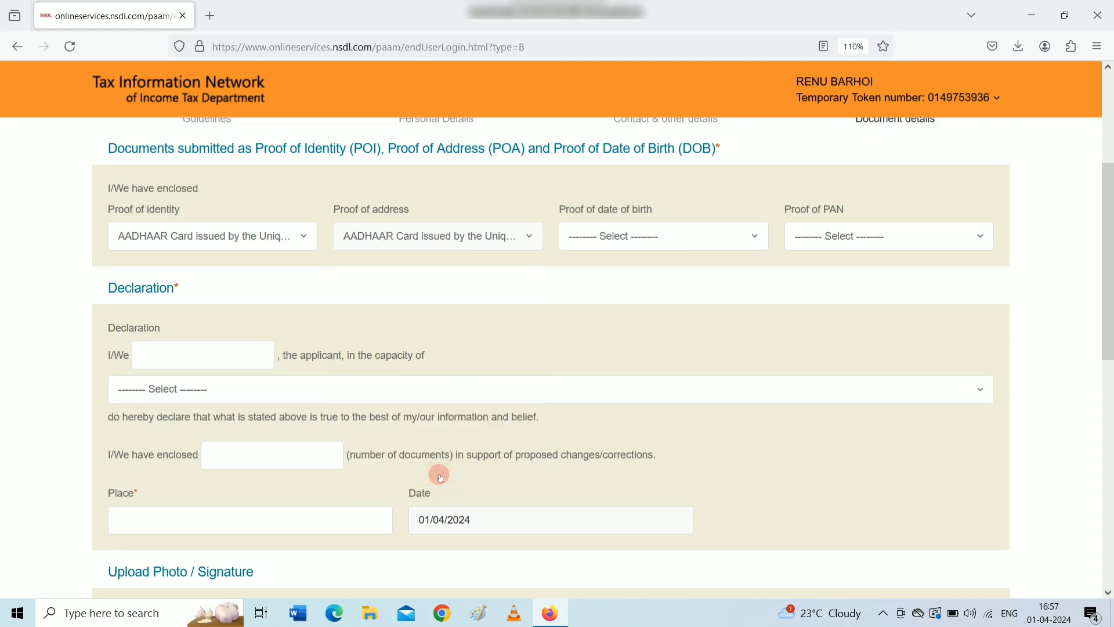
Step: Choose AADHAAR Card as birth-date proof and Copy of Pan Card as proof of PAN
click(608, 237)
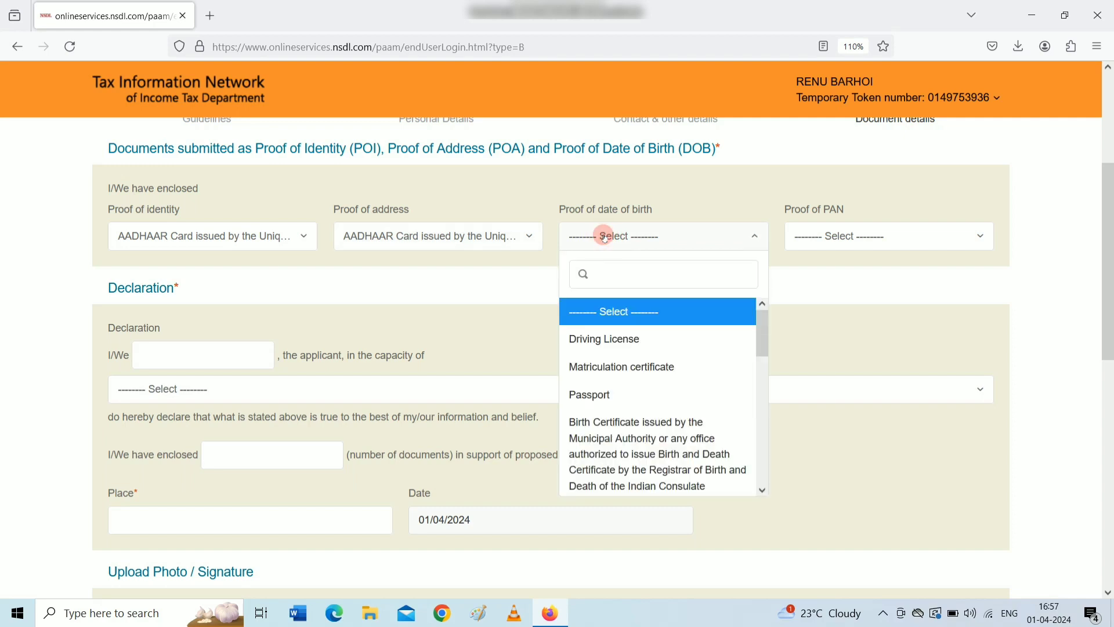
drag(759, 324, 782, 443)
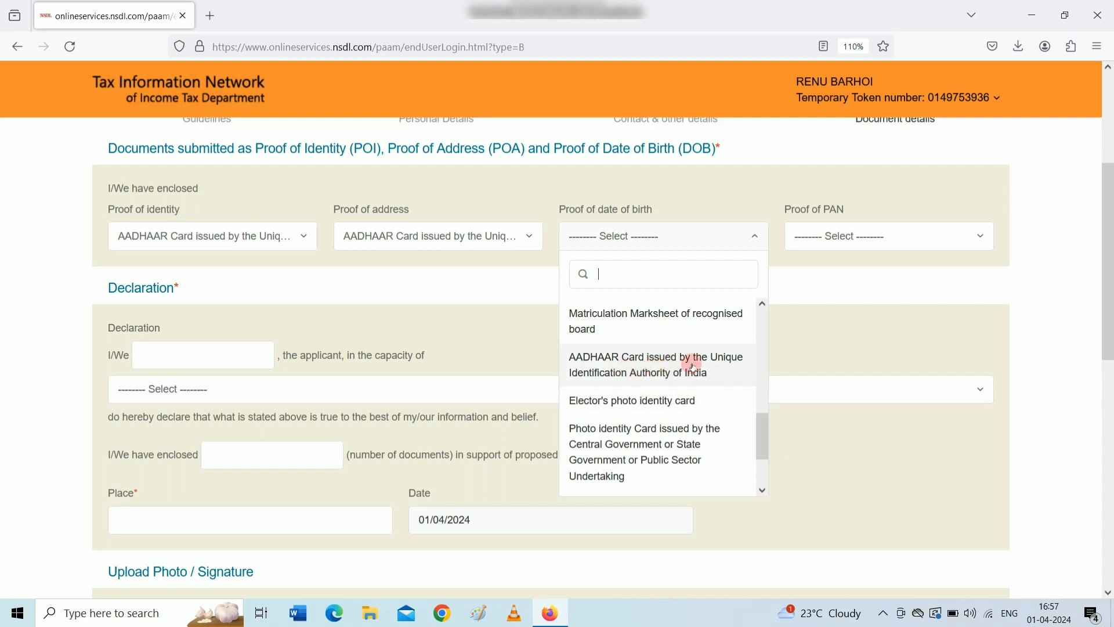
click(661, 372)
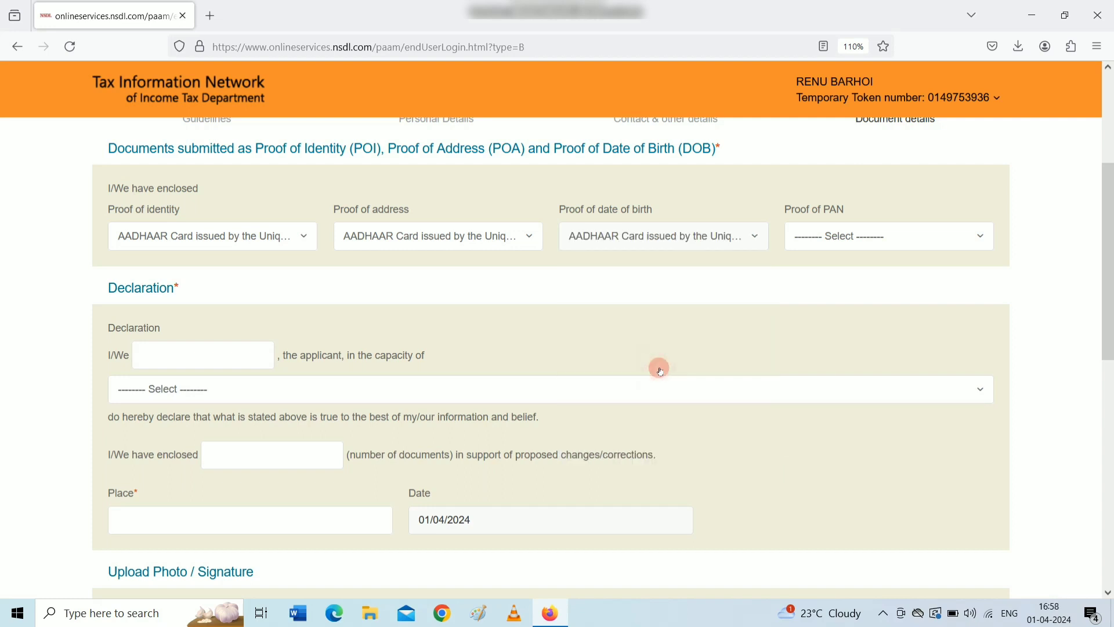
click(837, 243)
click(858, 295)
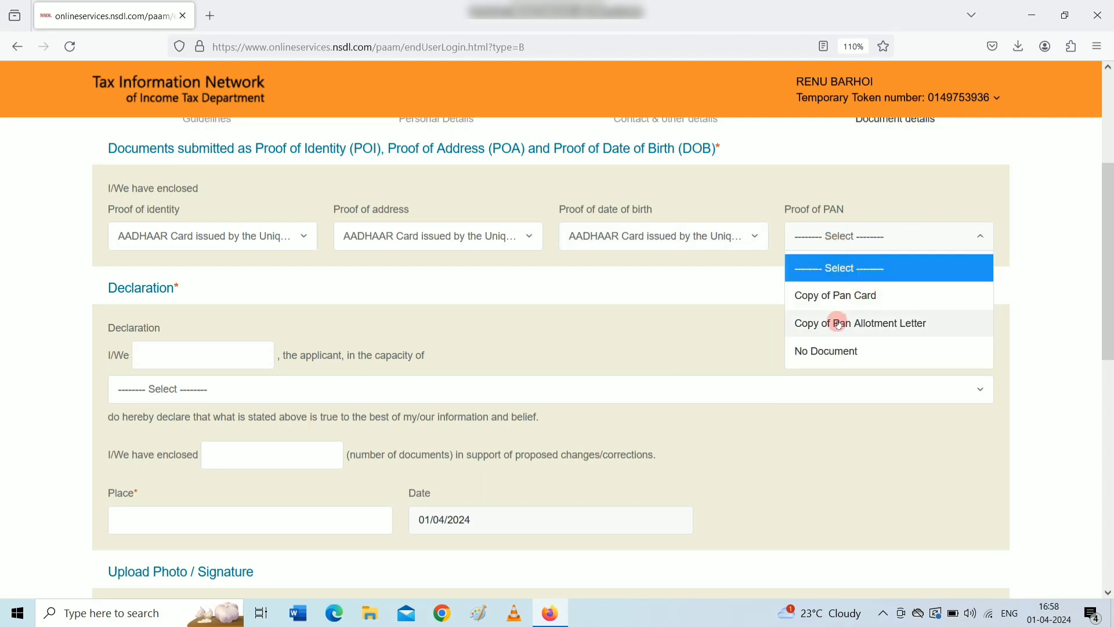
click(821, 355)
click(832, 294)
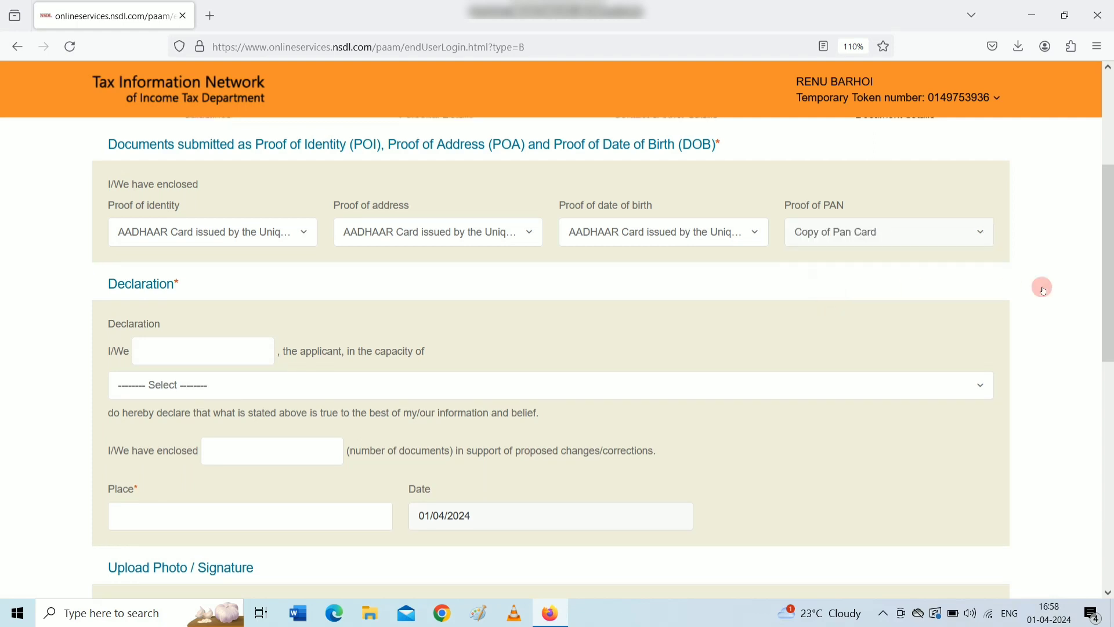
drag(1110, 270, 1110, 327)
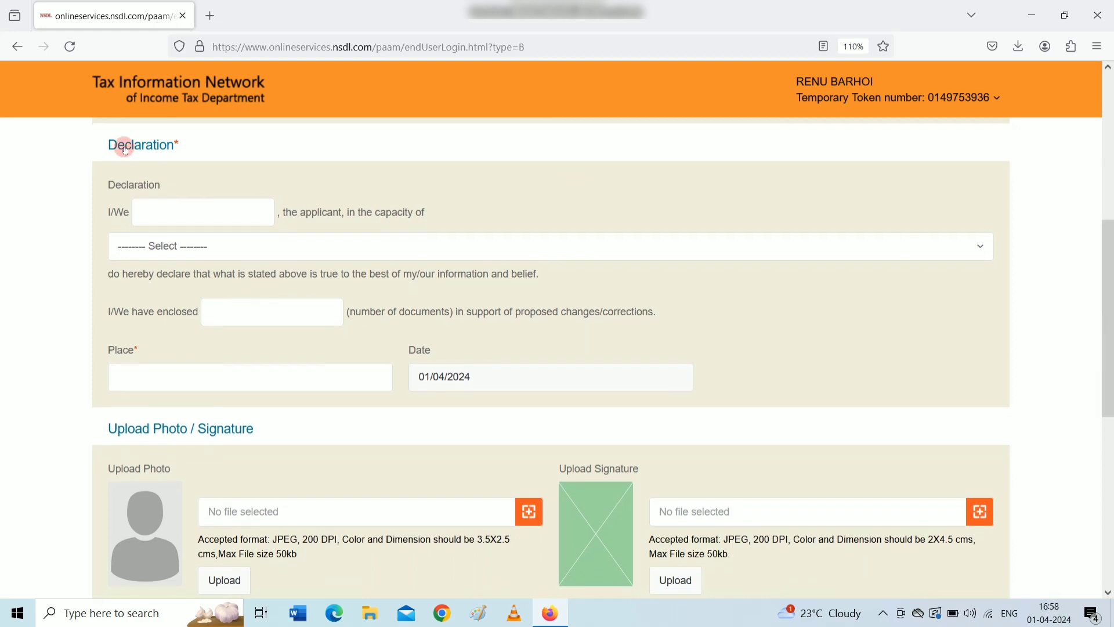
Step: Declare in the capacity Himself/Herself, with 2 documents enclosed and place NUMALIGARH
click(158, 211)
click(128, 198)
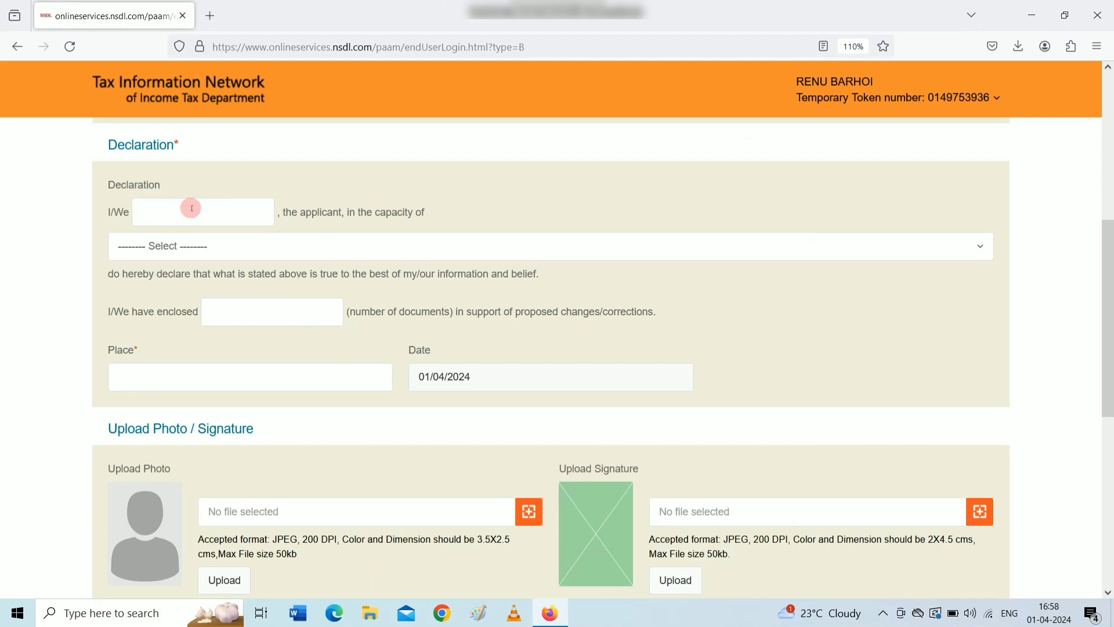
click(195, 251)
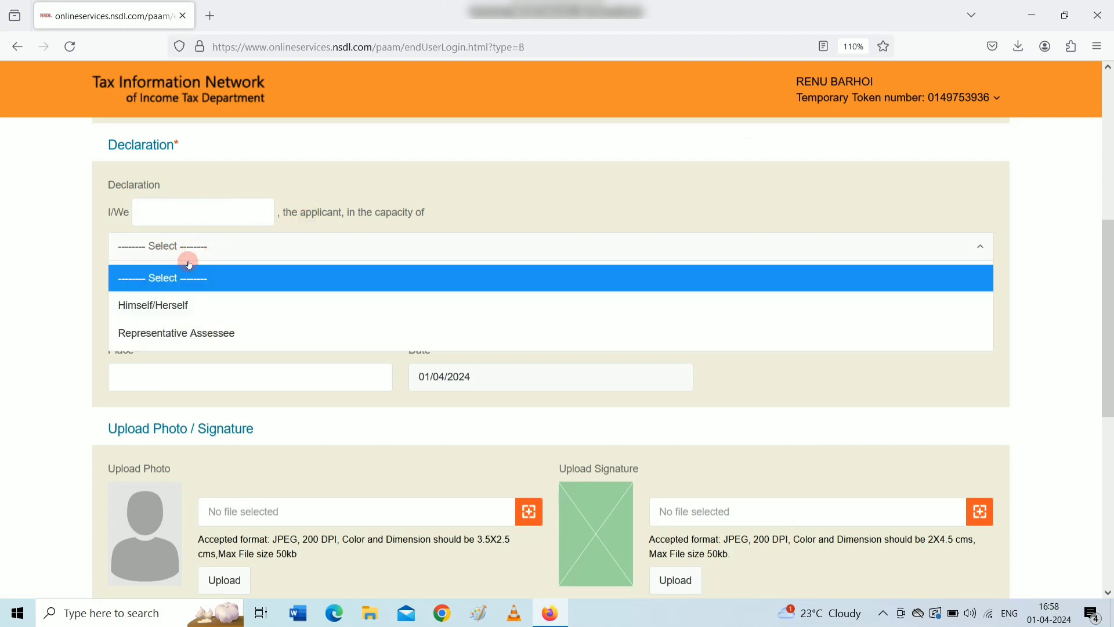
click(168, 311)
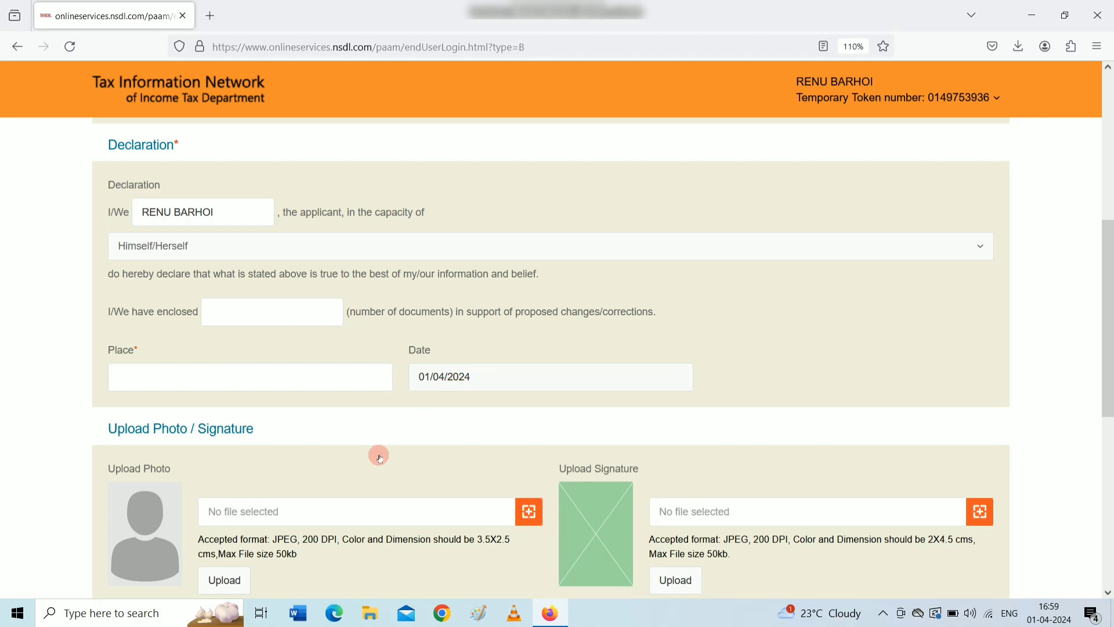
scroll(644, 438, down, 3)
click(232, 171)
text(2)
click(152, 238)
text(NUMALIGARH)
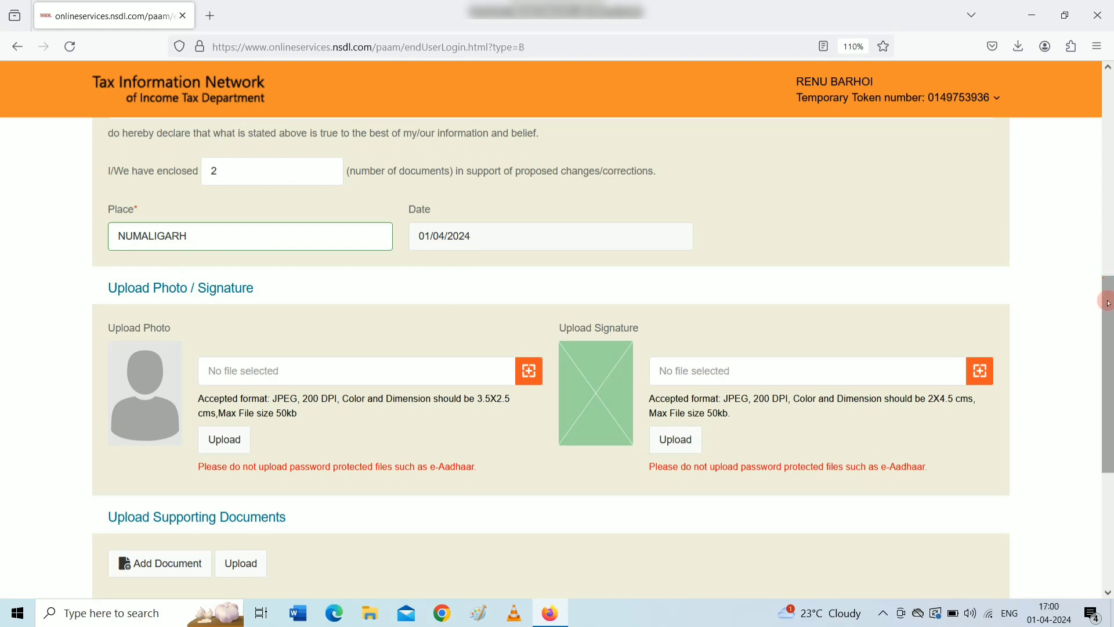
Step: Upload photo.jpg from the PAN documents folder as the applicant's photograph
drag(1109, 310, 1109, 371)
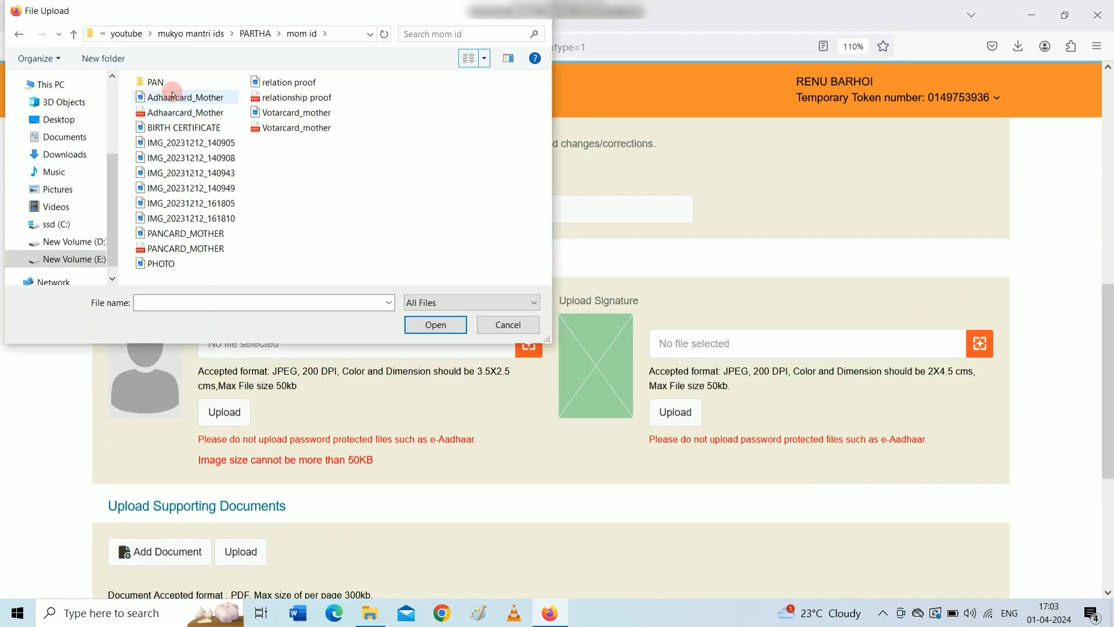
double_click(163, 85)
double_click(162, 103)
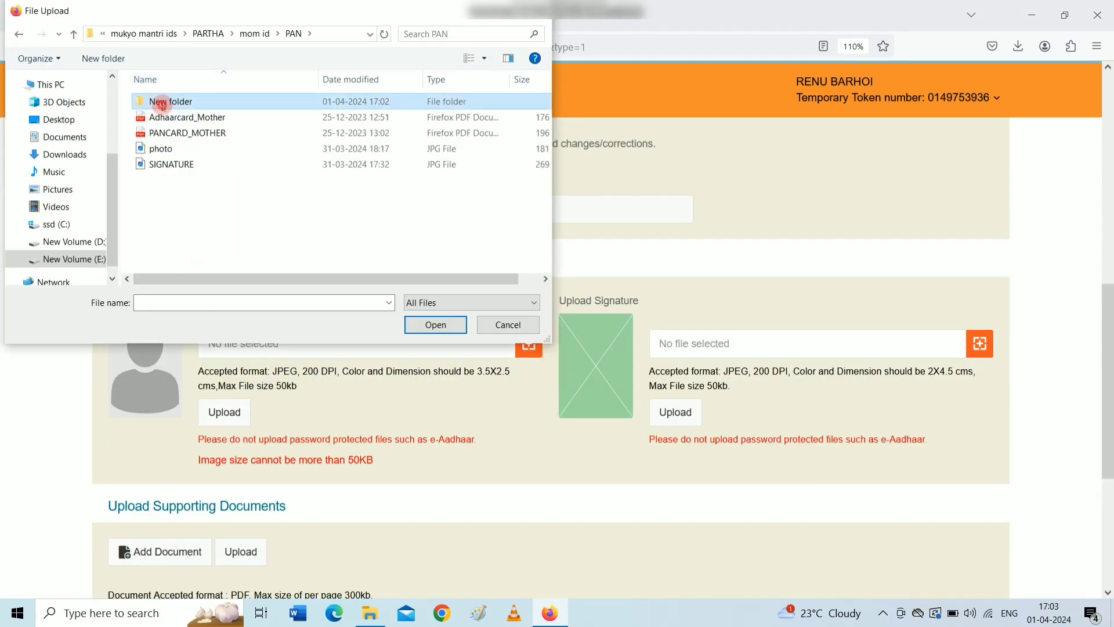
click(484, 59)
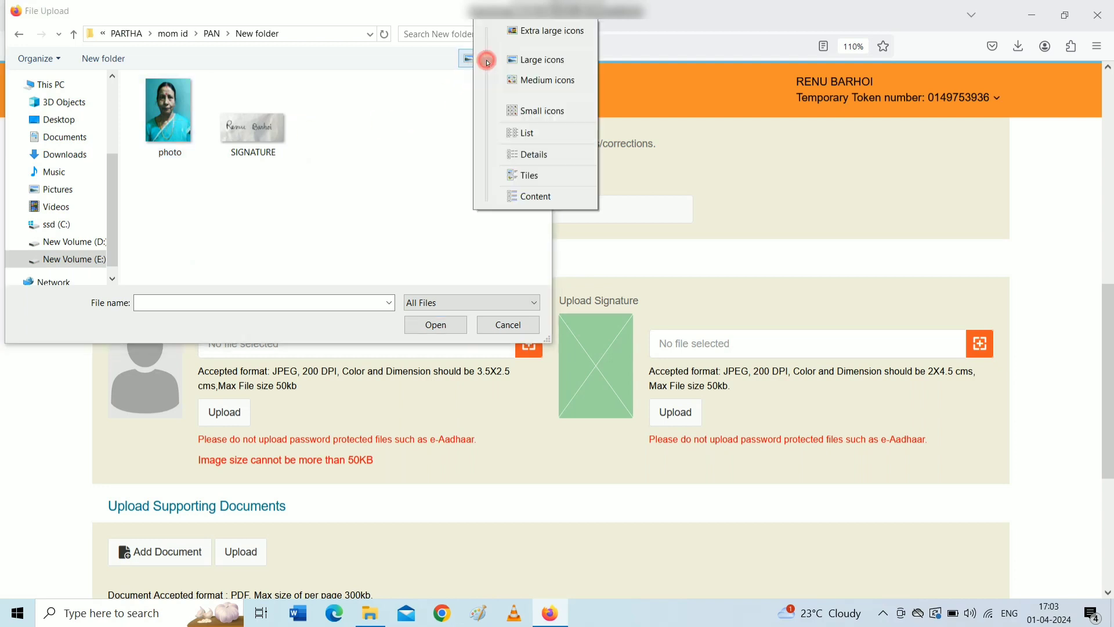
click(525, 133)
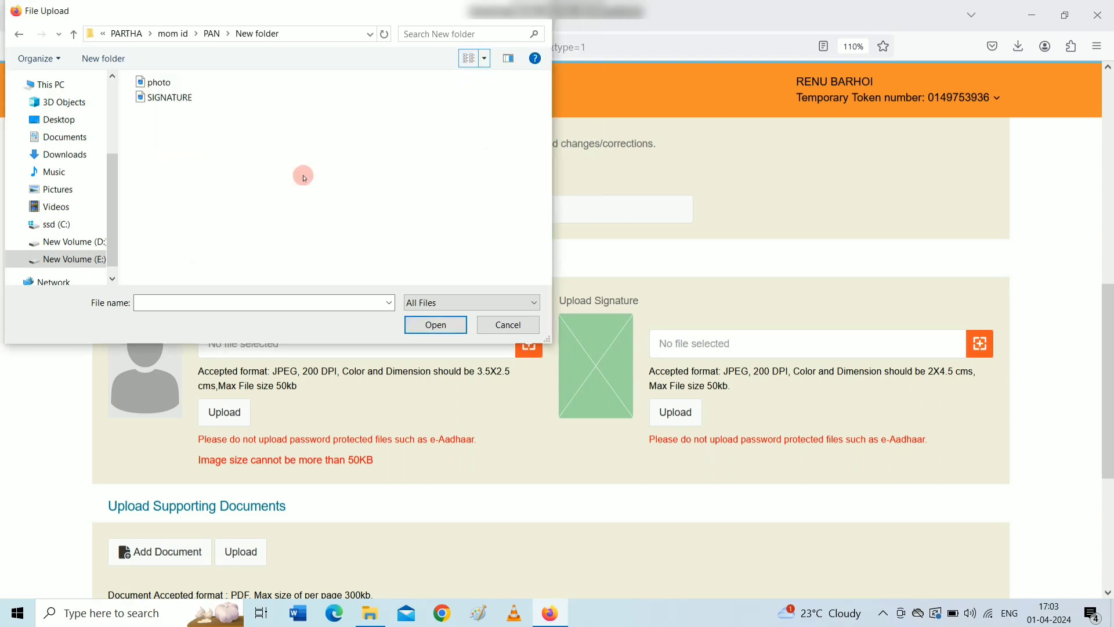
click(158, 82)
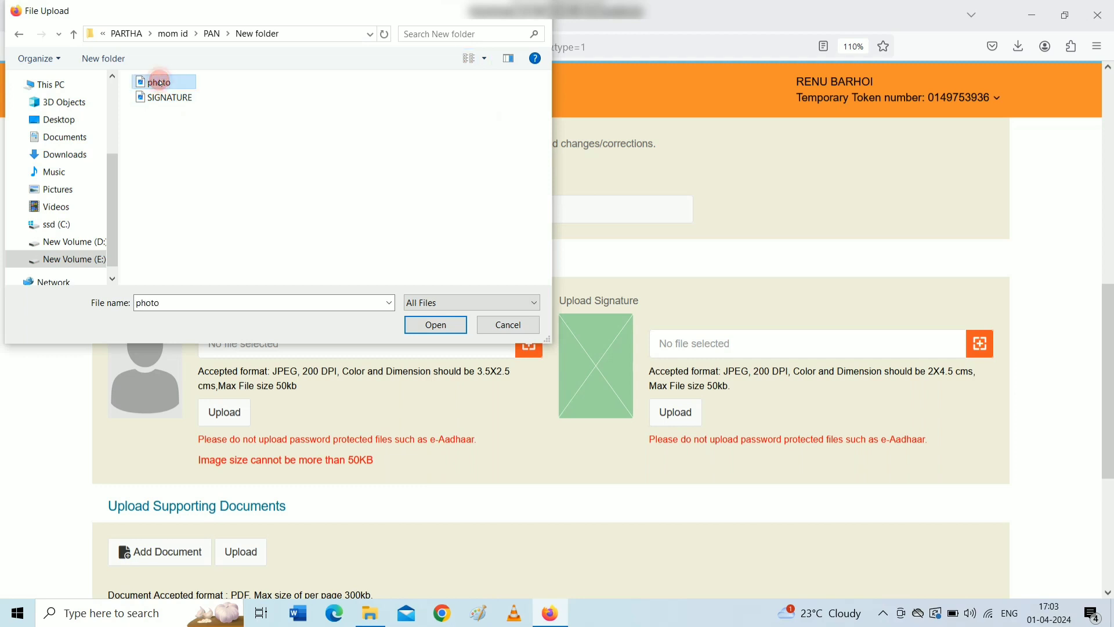
click(435, 324)
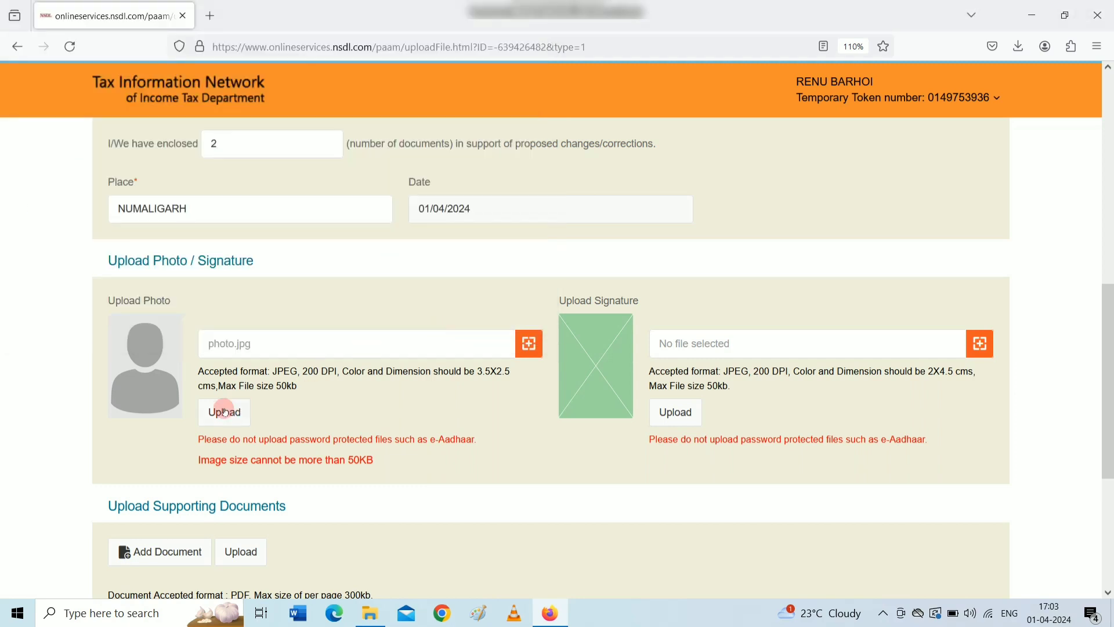
click(224, 413)
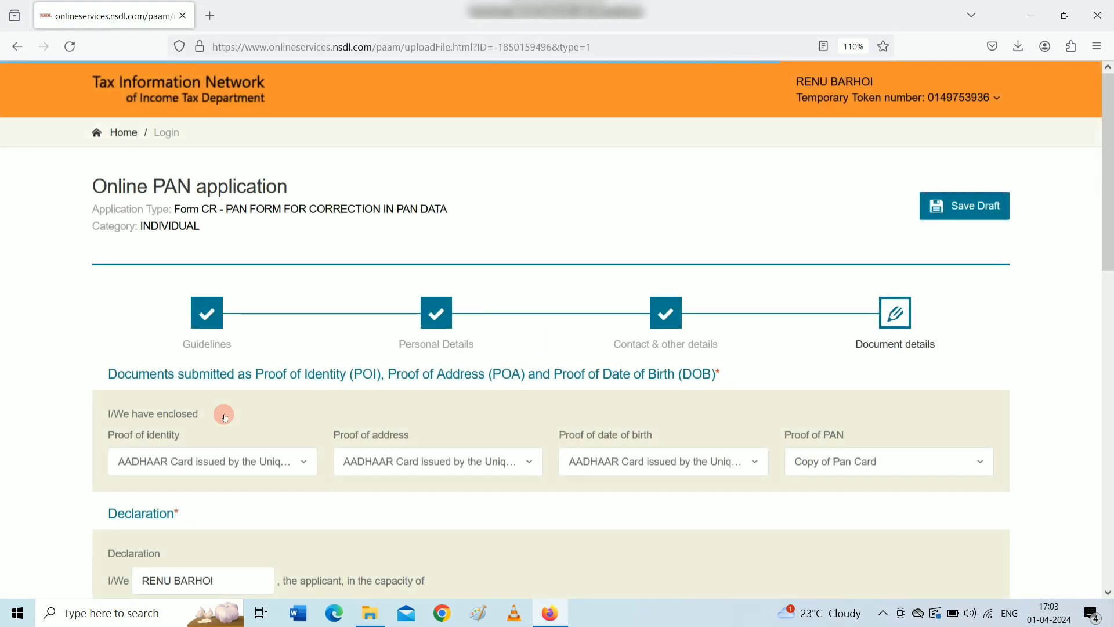
Step: Attach and upload SIGNATURE.jpg under Upload Signature, then check its preview
drag(1105, 212, 1109, 469)
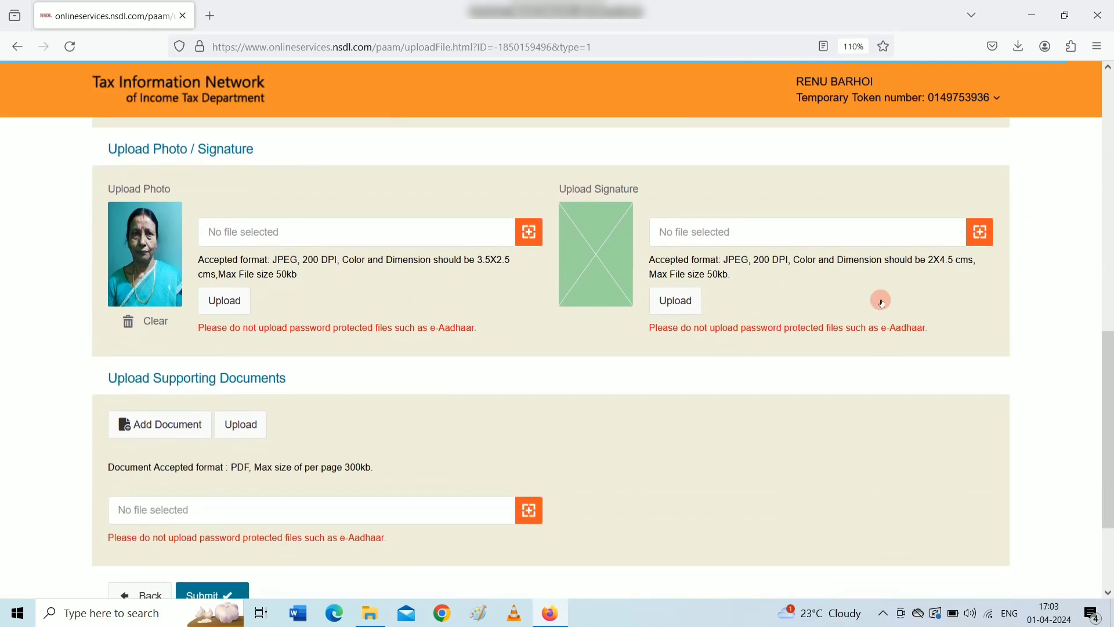
click(980, 233)
click(166, 100)
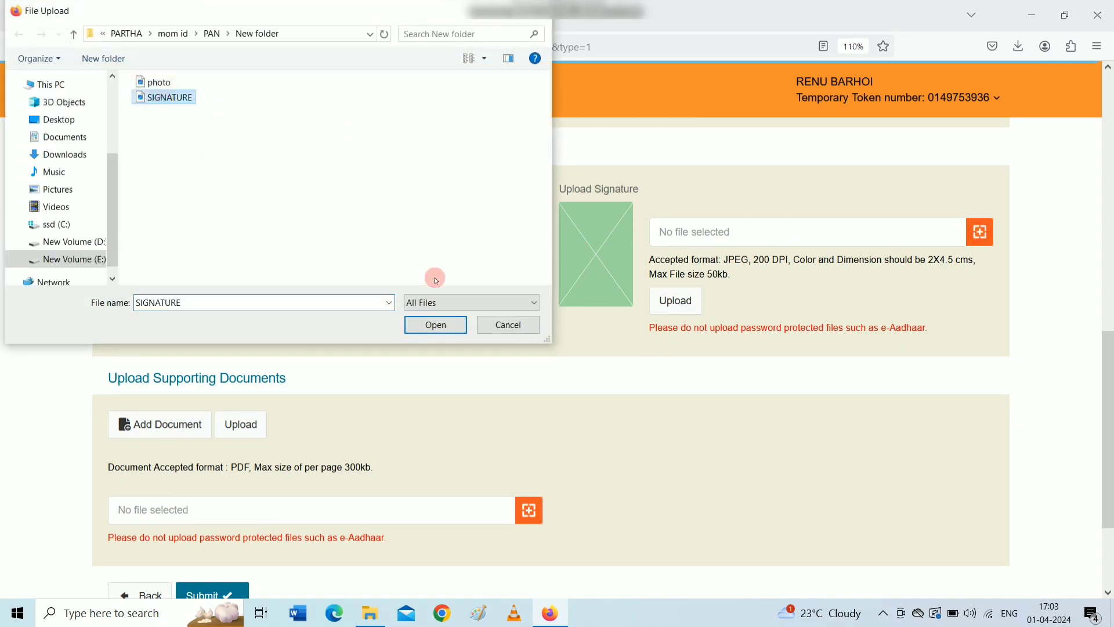
click(440, 326)
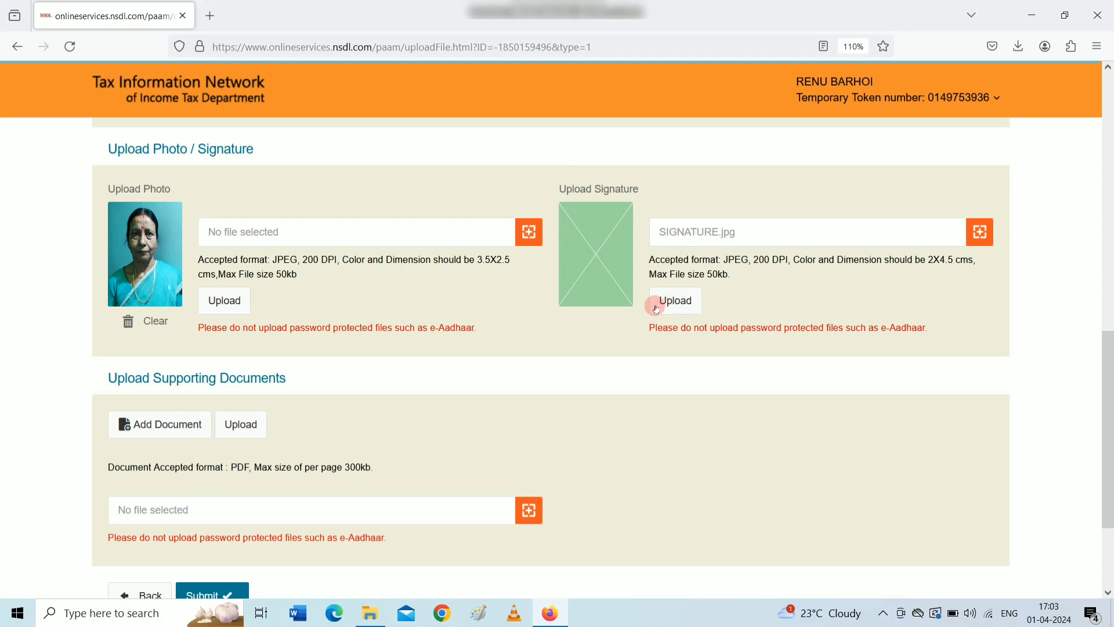
click(662, 304)
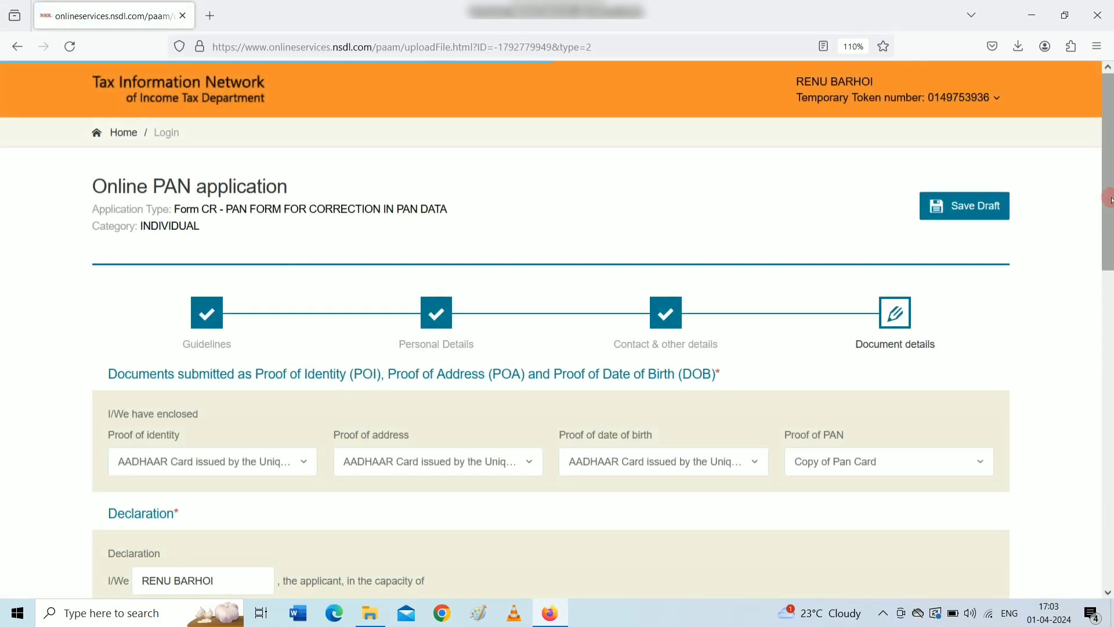
drag(1108, 201, 1108, 462)
Step: Add a second document row, attach Adhaarcard_Mother.pdf and PANCARD_MOTHER.pdf, and upload both
scroll(1108, 488, down, 2)
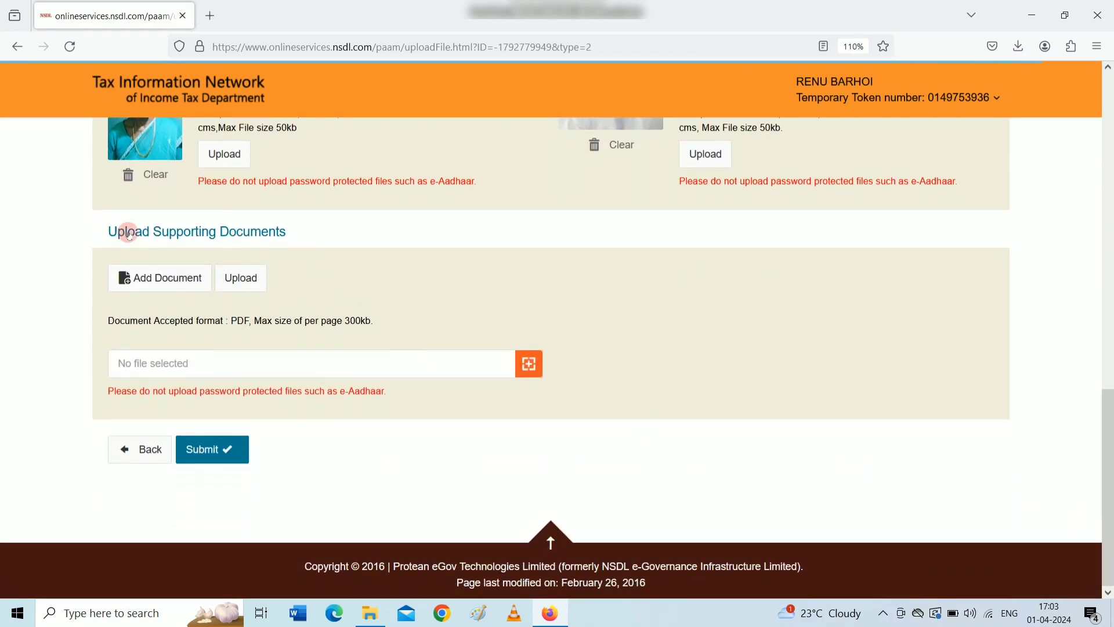
click(166, 280)
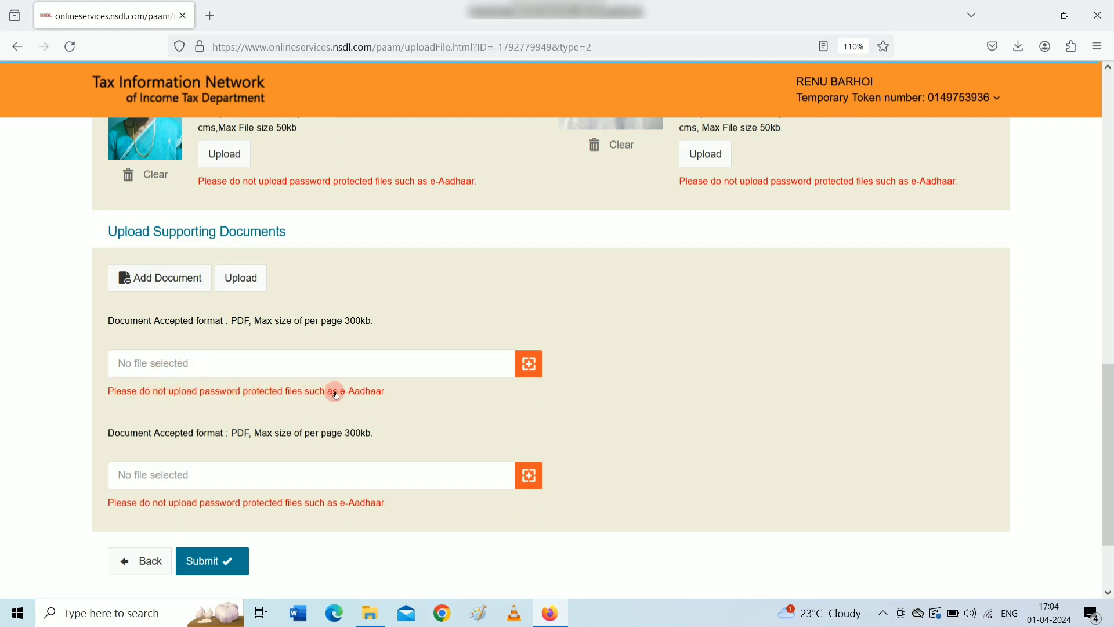
click(537, 368)
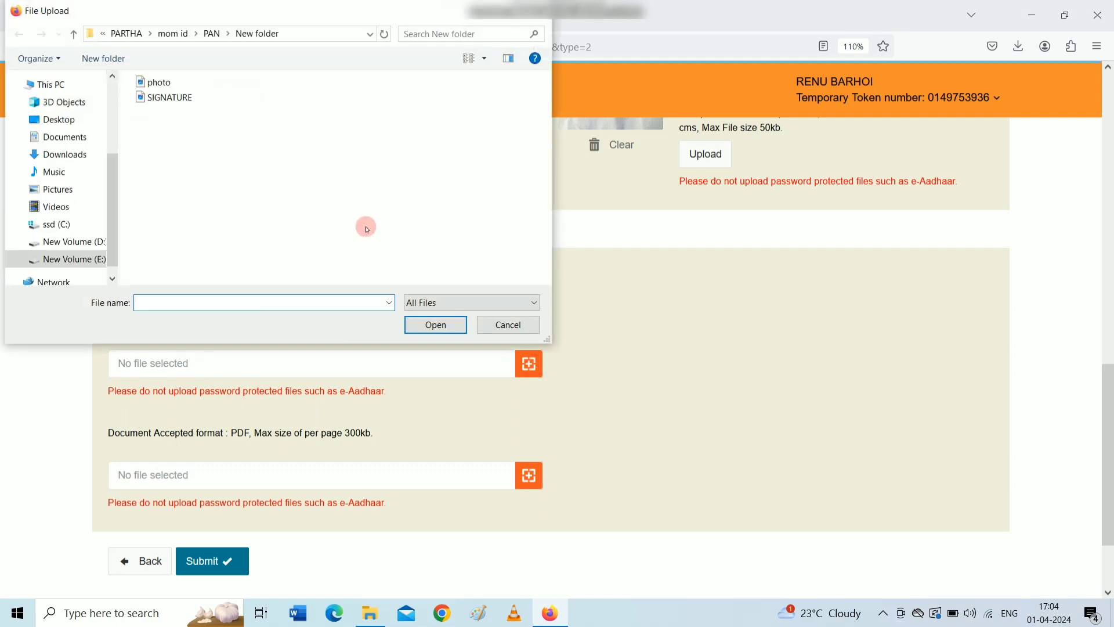
click(75, 34)
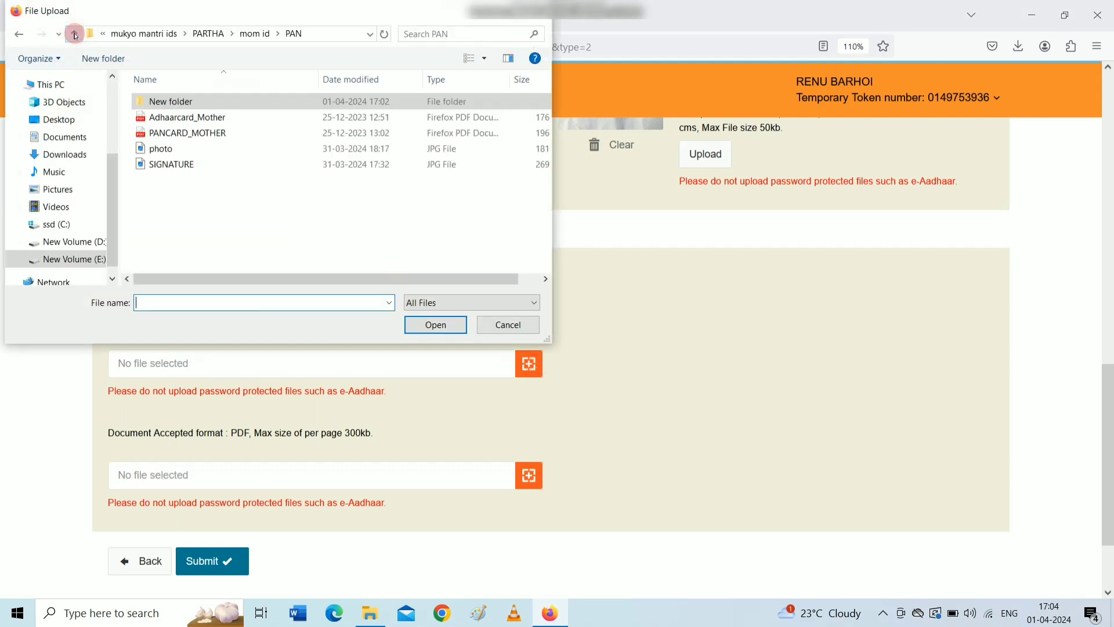
click(198, 123)
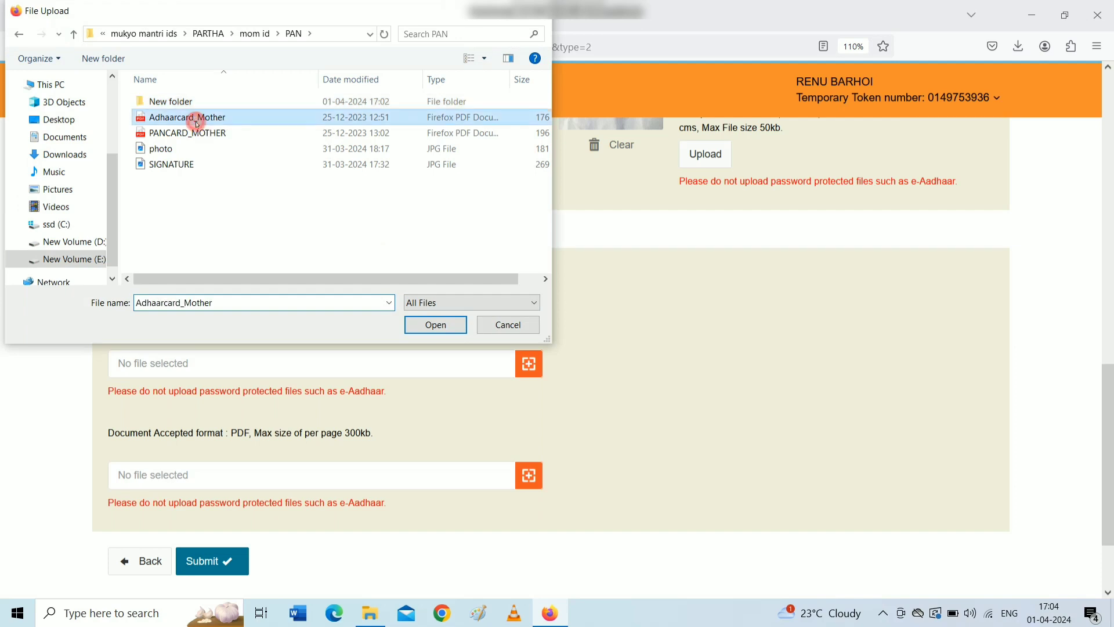
click(435, 326)
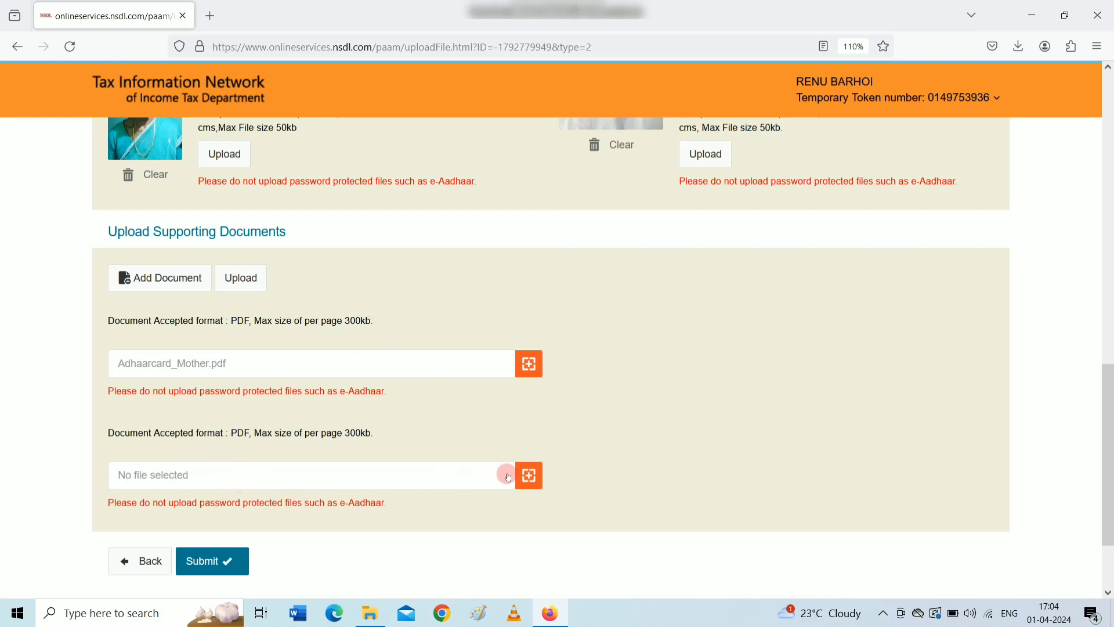
click(530, 477)
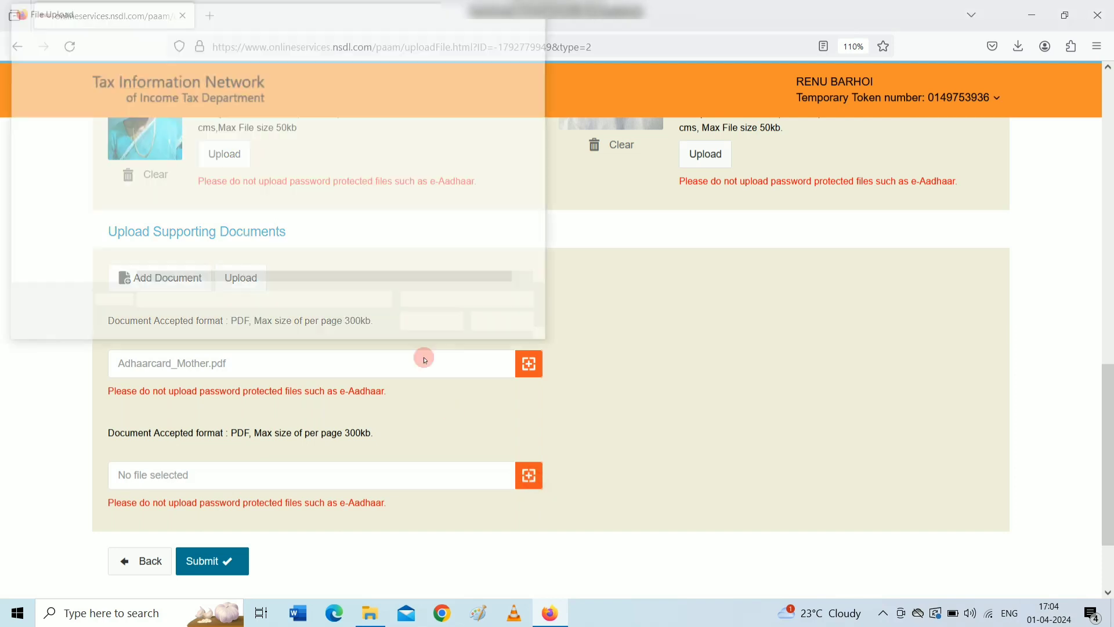
double_click(192, 135)
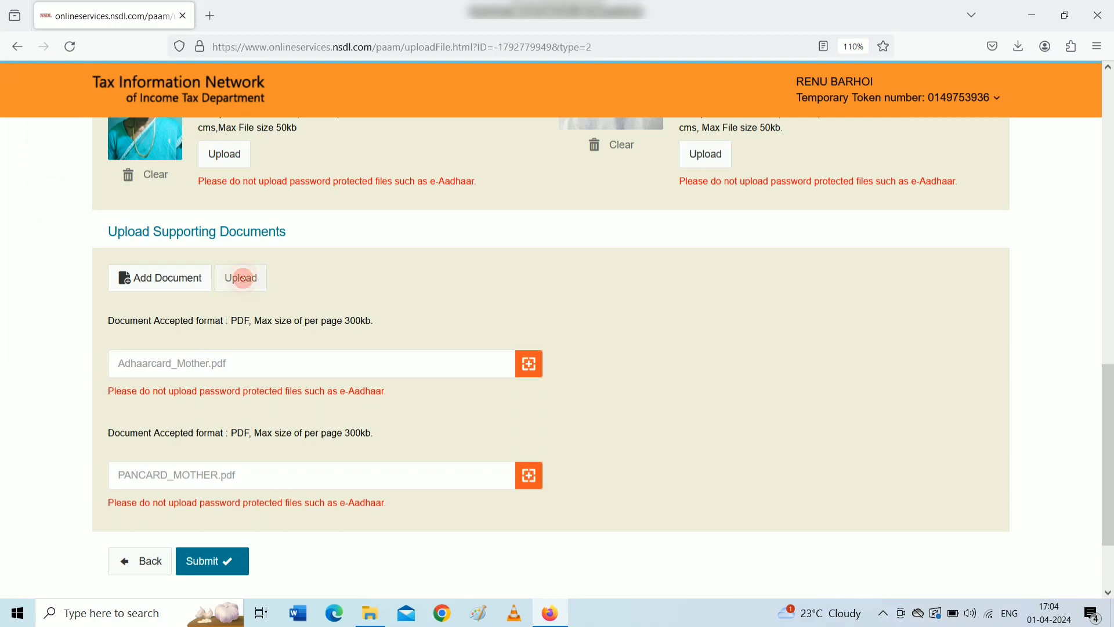
click(243, 278)
Step: Submit the completed correction form
drag(1109, 185, 1109, 463)
scroll(566, 404, down, 3)
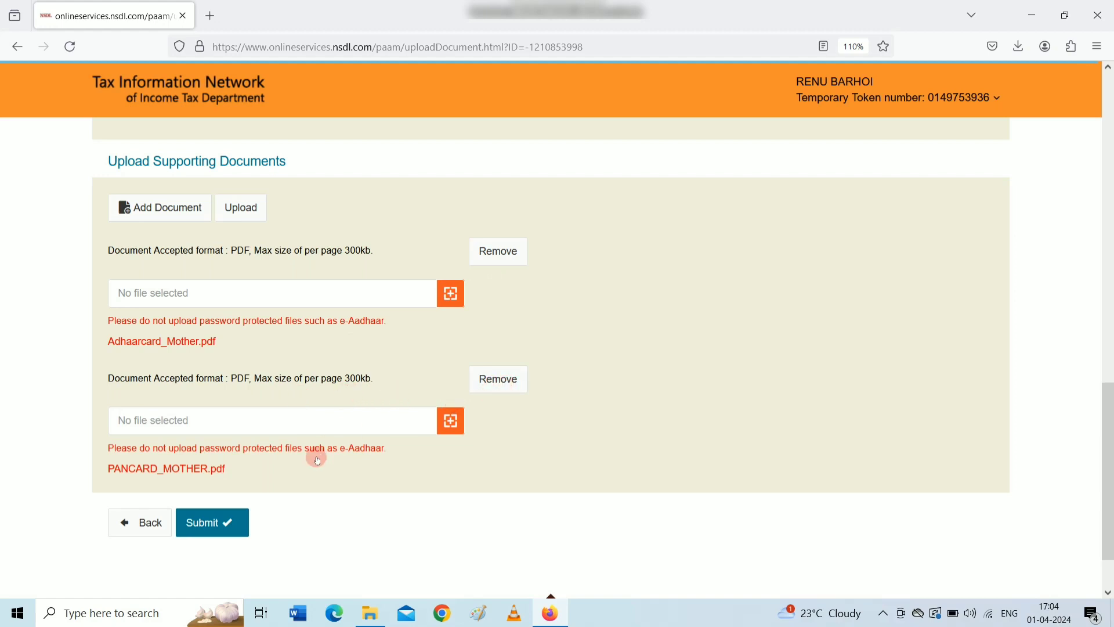
click(211, 529)
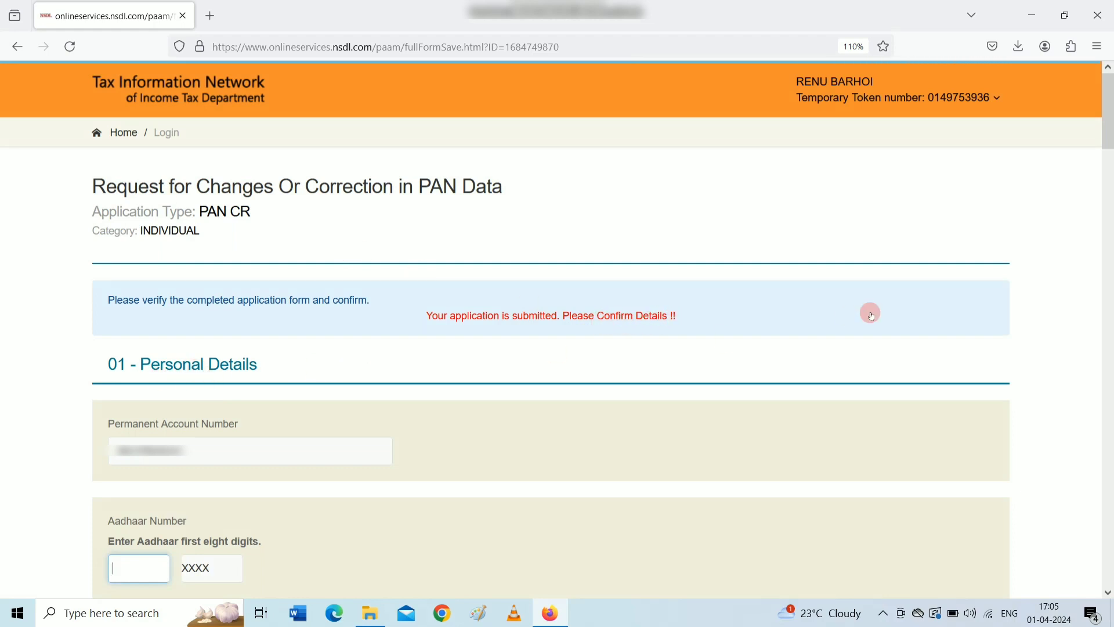
Step: Review the filled correction details on the confirmation page and proceed to payment
scroll(638, 177, down, 3)
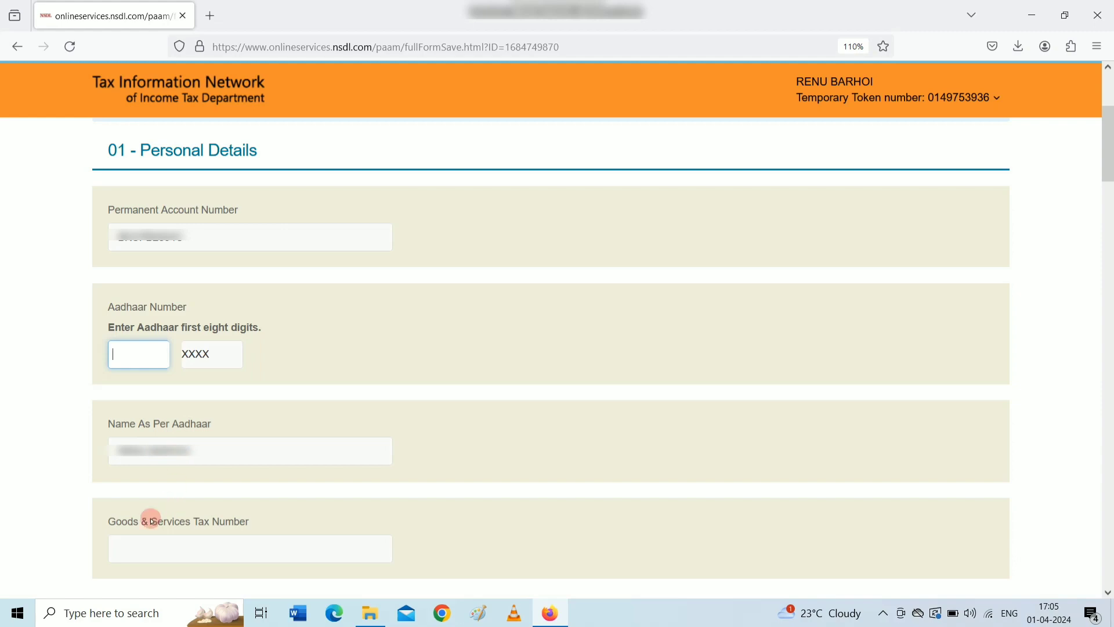
scroll(127, 221, down, 5)
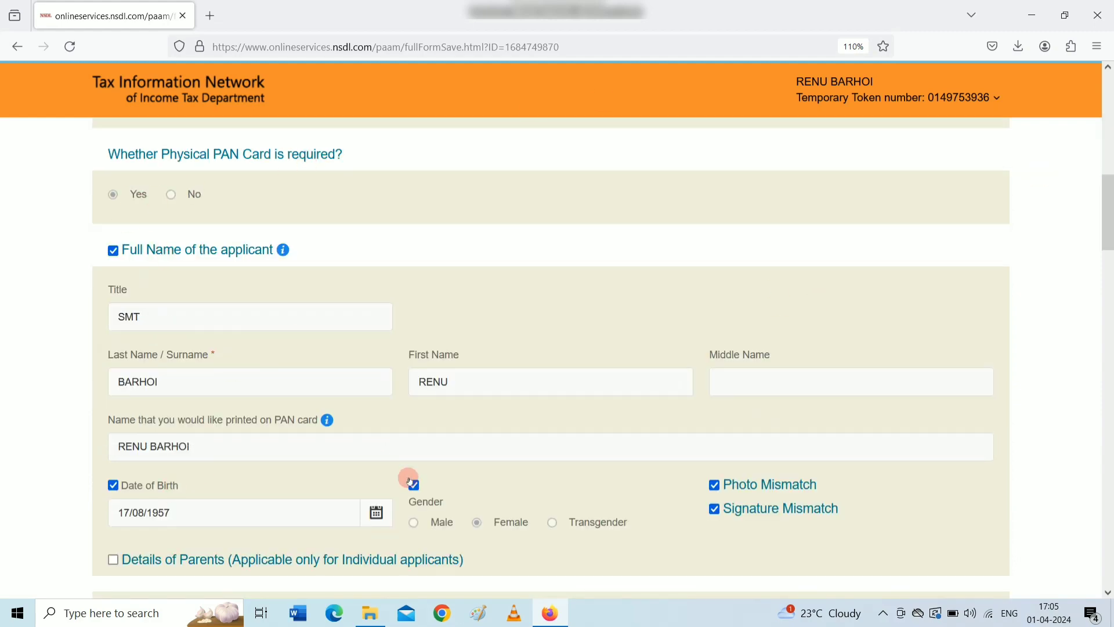
scroll(410, 473, down, 12)
drag(1109, 329, 1110, 532)
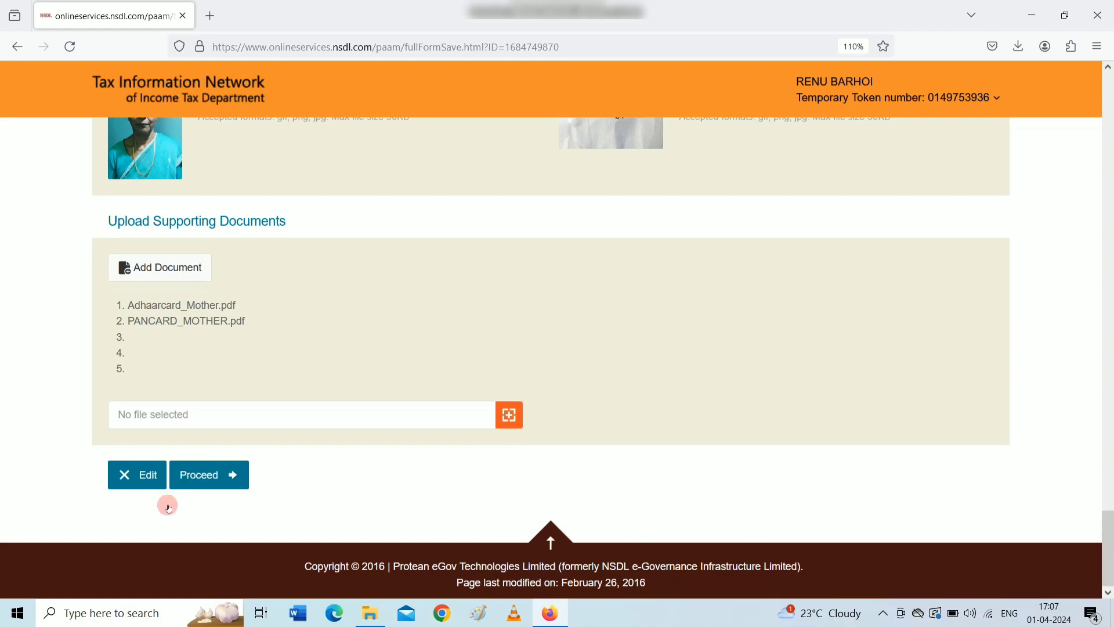
click(208, 476)
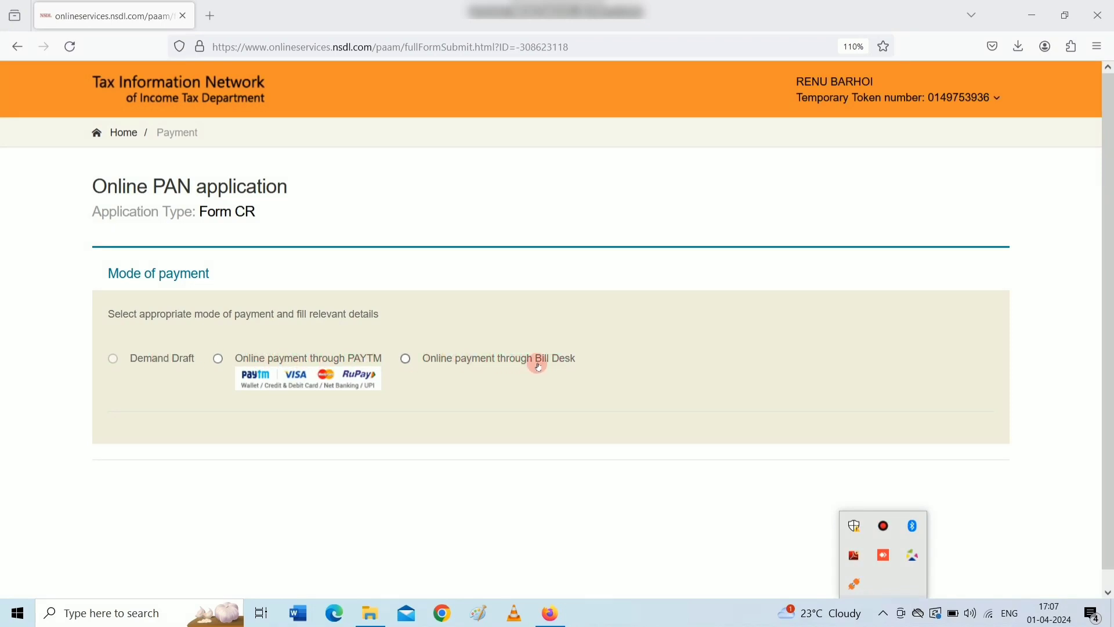
Step: Select Online payment through PAYTM, accept the terms of service, and proceed to payment
click(216, 361)
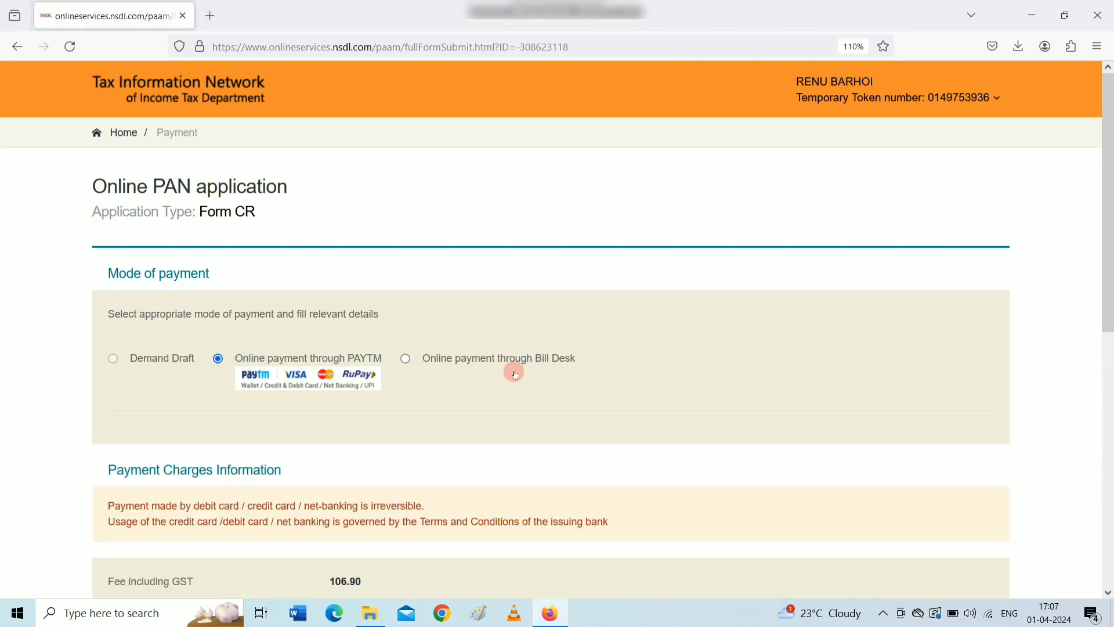
drag(1108, 253, 1110, 425)
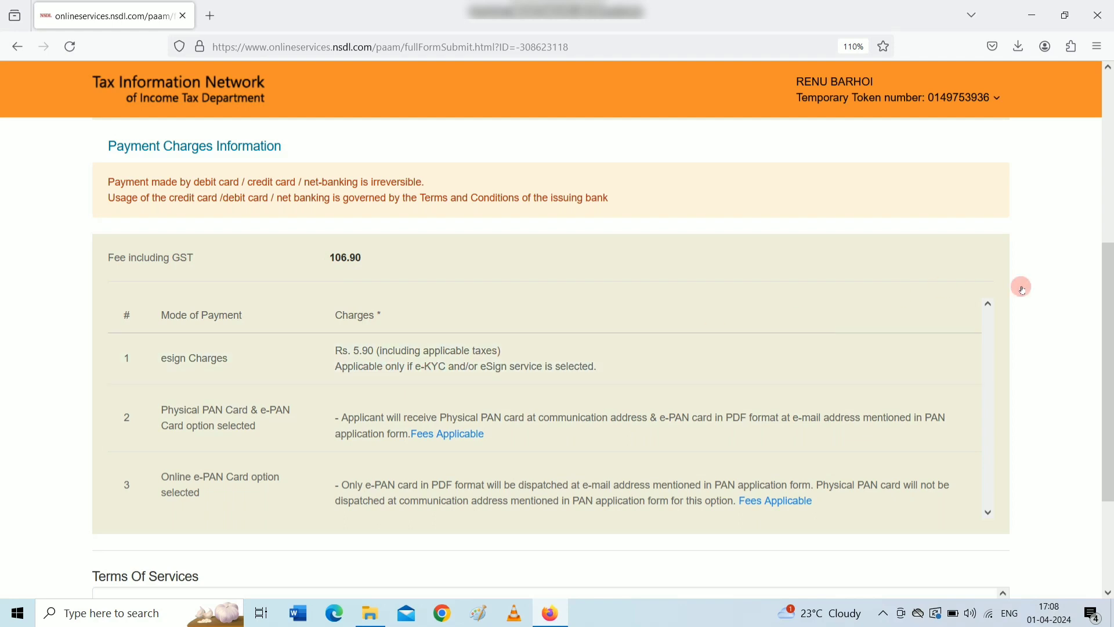
drag(1109, 300, 1109, 454)
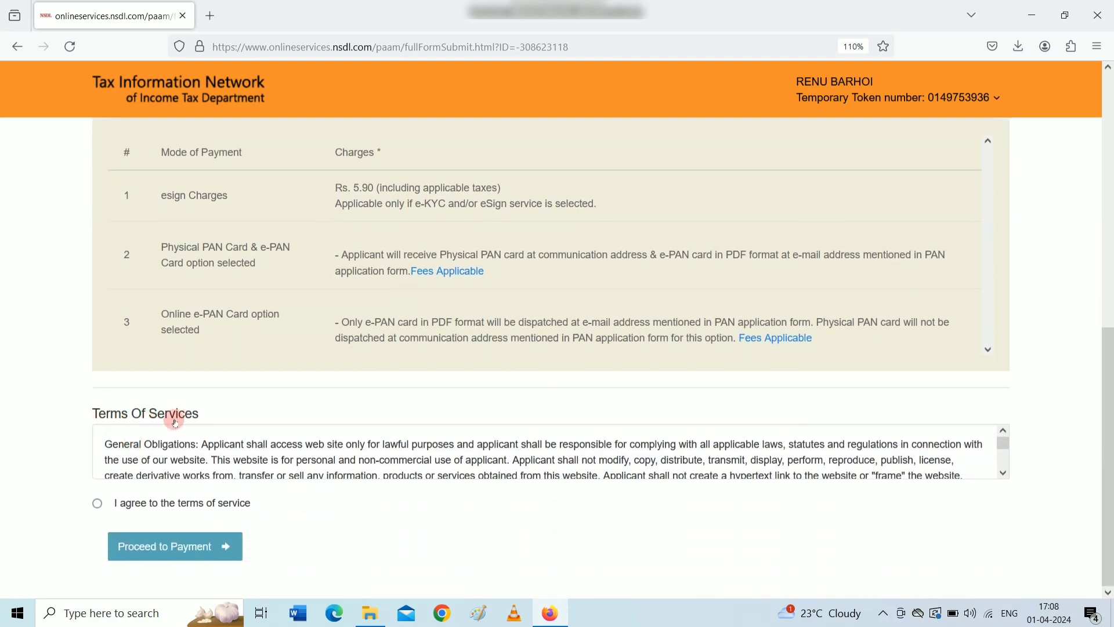
click(100, 506)
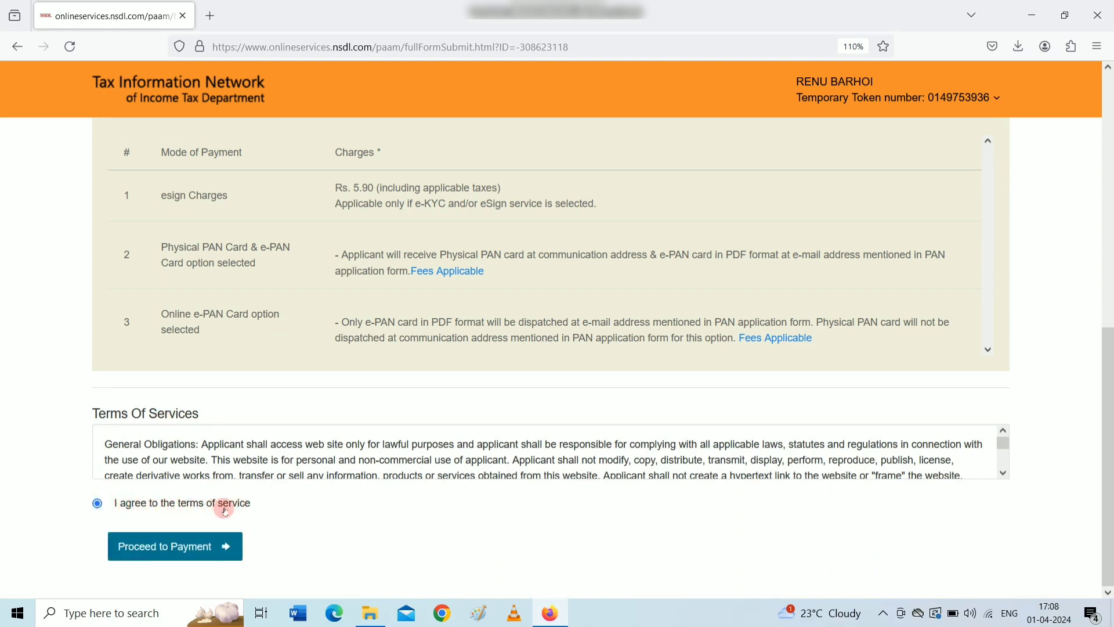
click(181, 548)
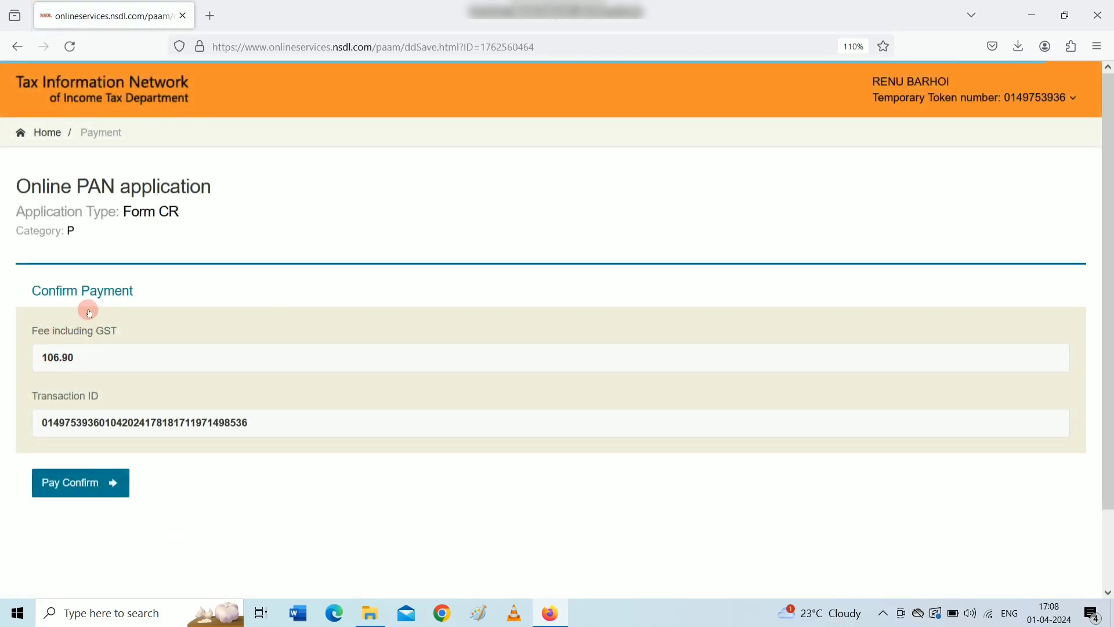
Step: Confirm the 106.90 fee and pay it by debit card with the card details in Paytm
click(58, 477)
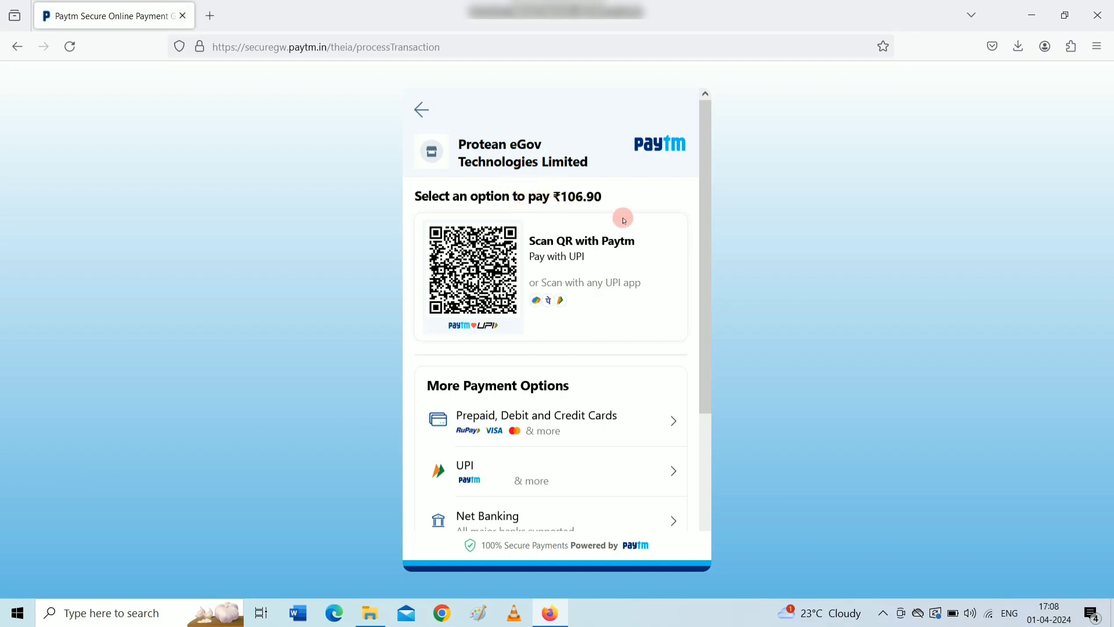
drag(705, 210, 724, 331)
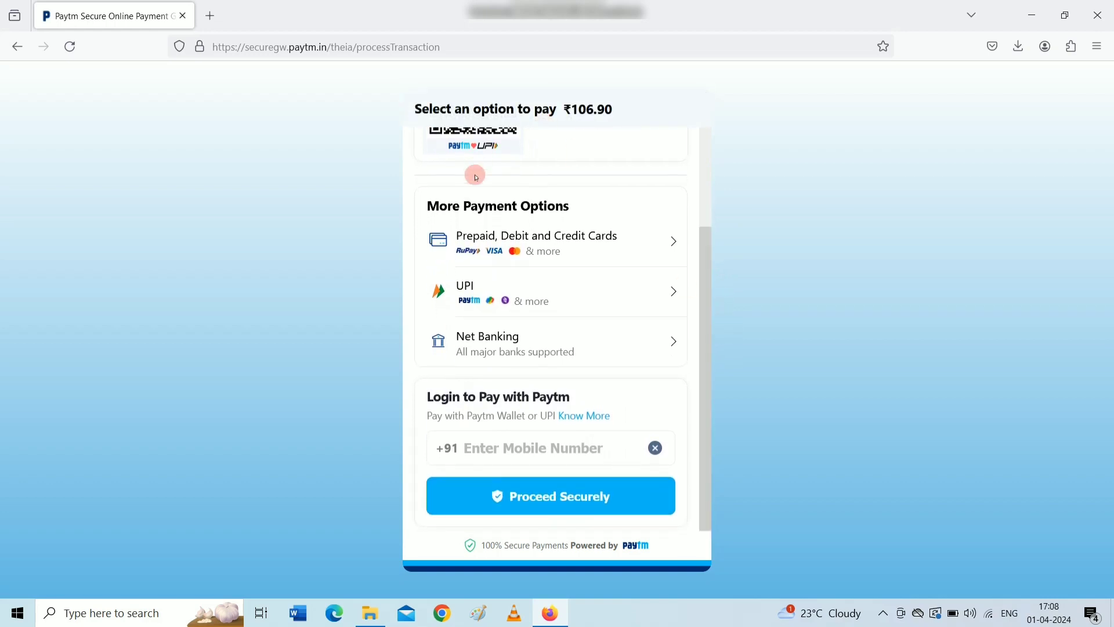
click(520, 253)
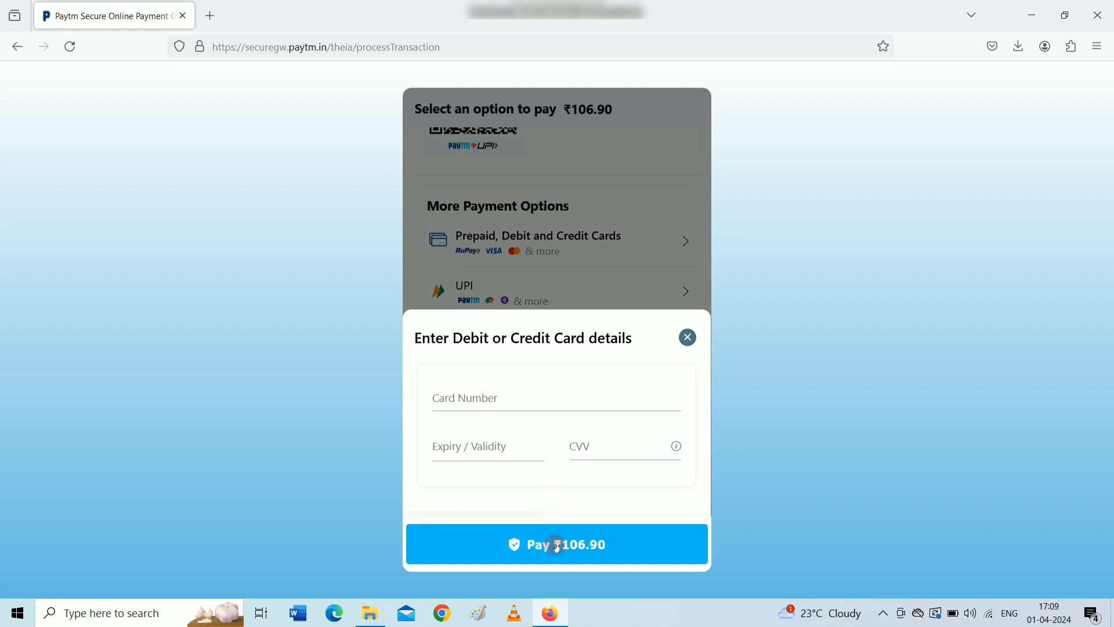
click(510, 393)
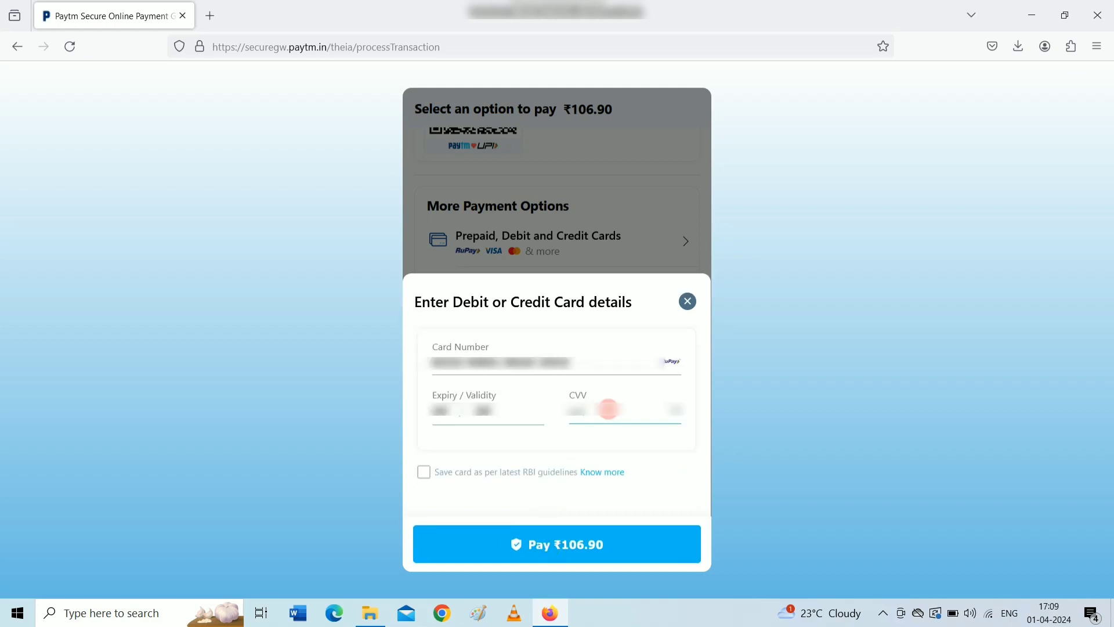
click(543, 544)
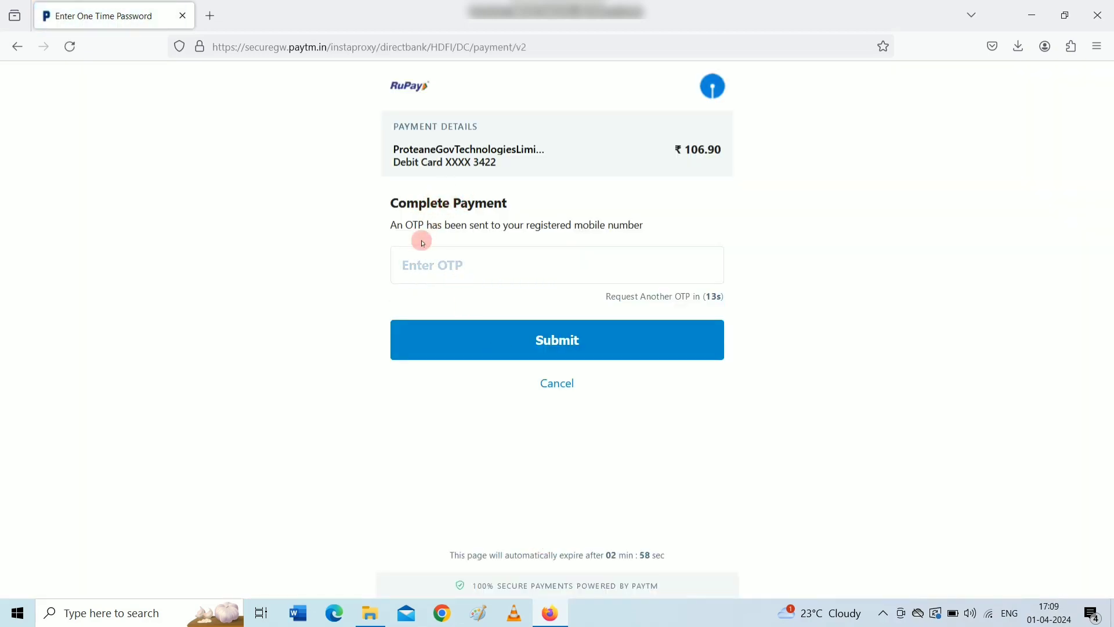
Step: Enter the SMS one-time password to complete the Paytm payment
click(457, 270)
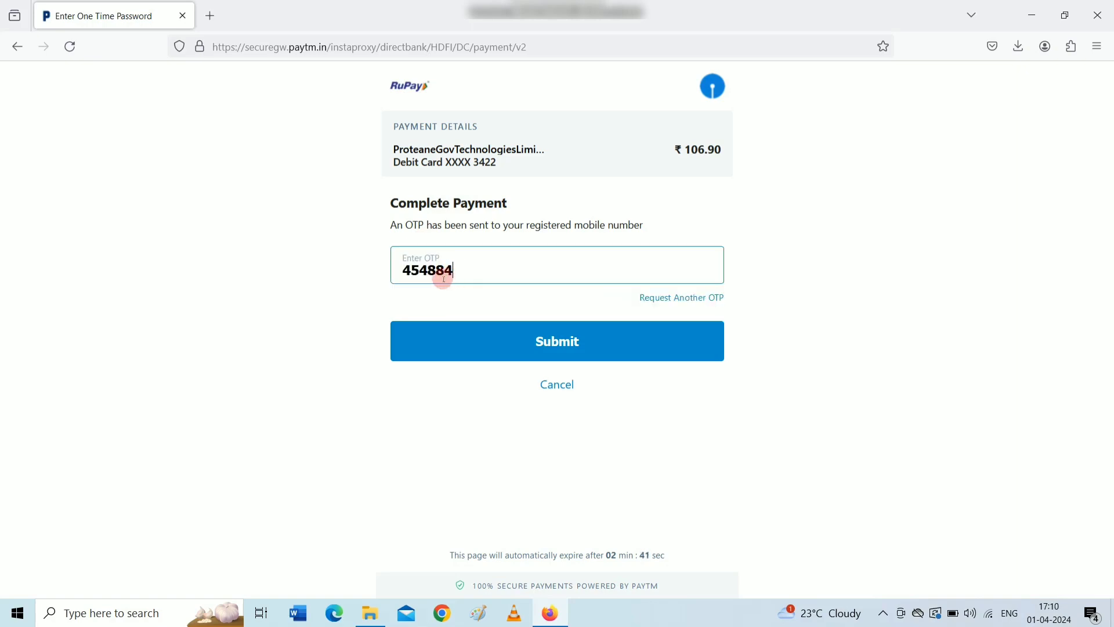
click(544, 343)
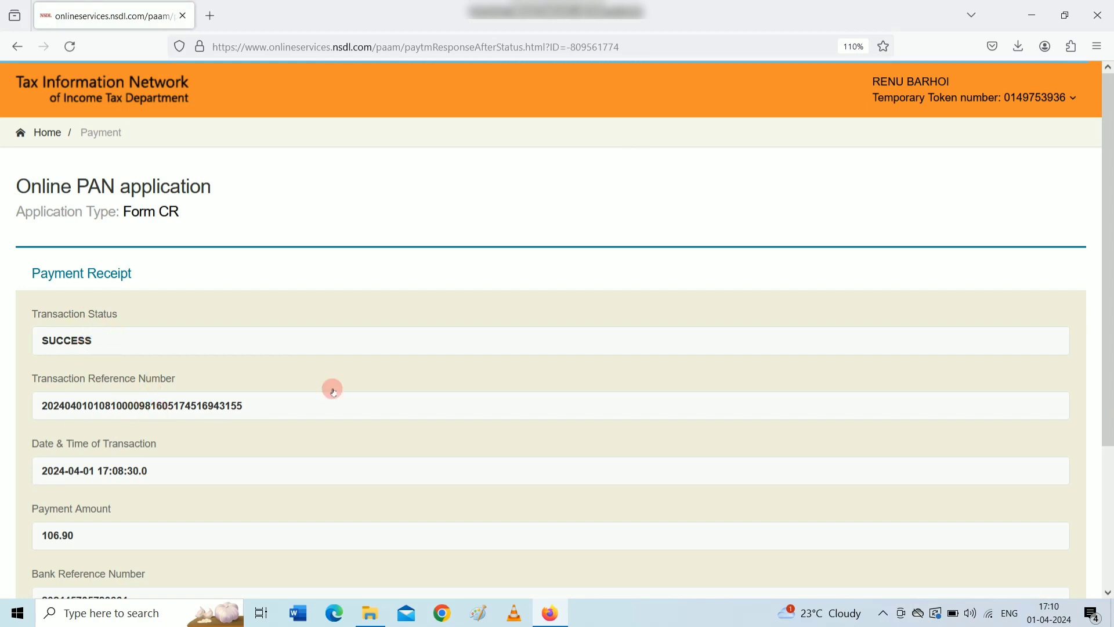
Step: Continue from the receipt to Aadhaar authentication, request an OTP, and submit the received code
drag(1107, 221, 1109, 364)
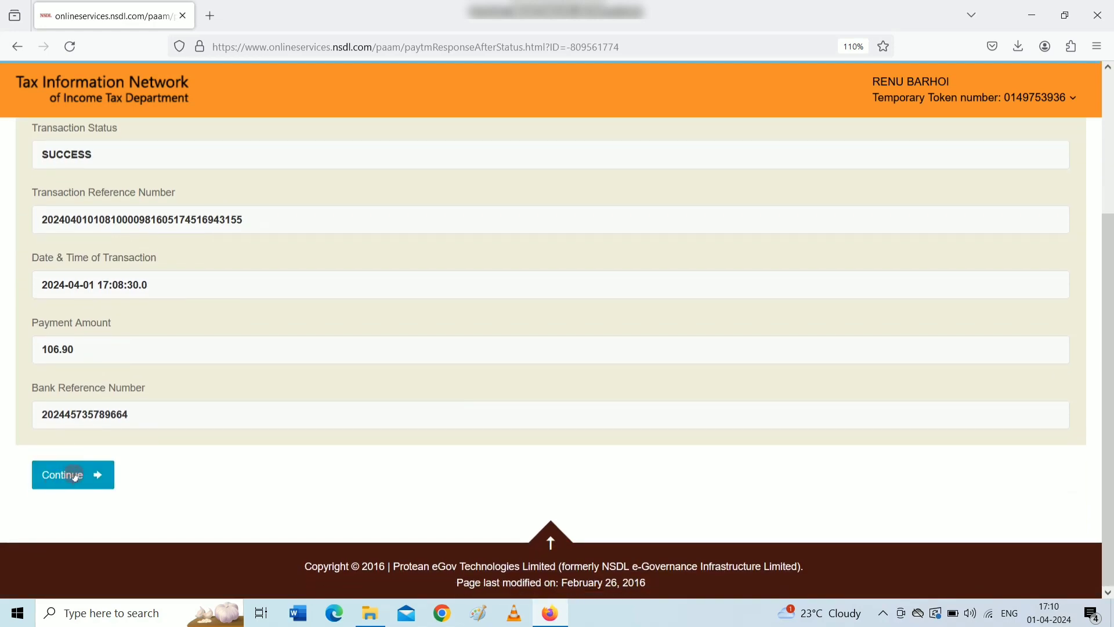
click(75, 477)
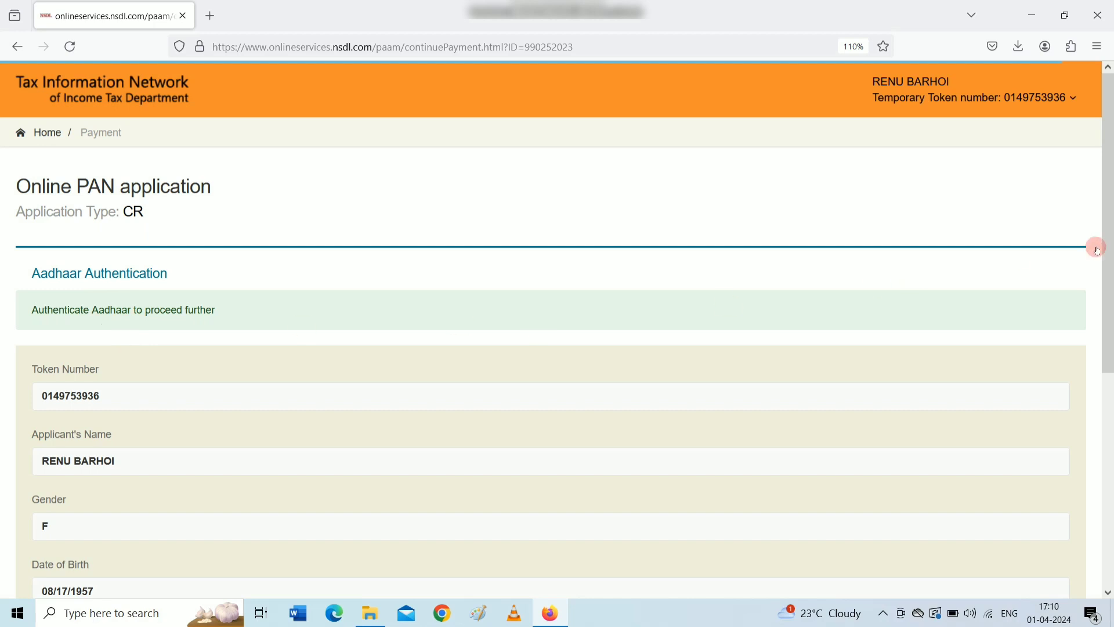
scroll(1091, 246, down, 6)
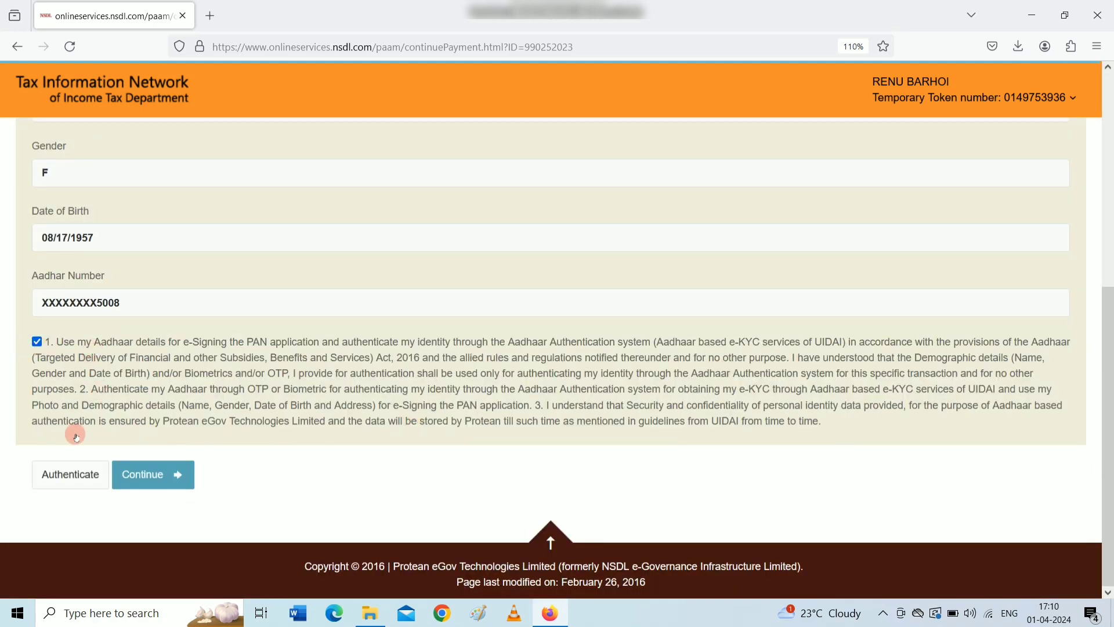
click(75, 477)
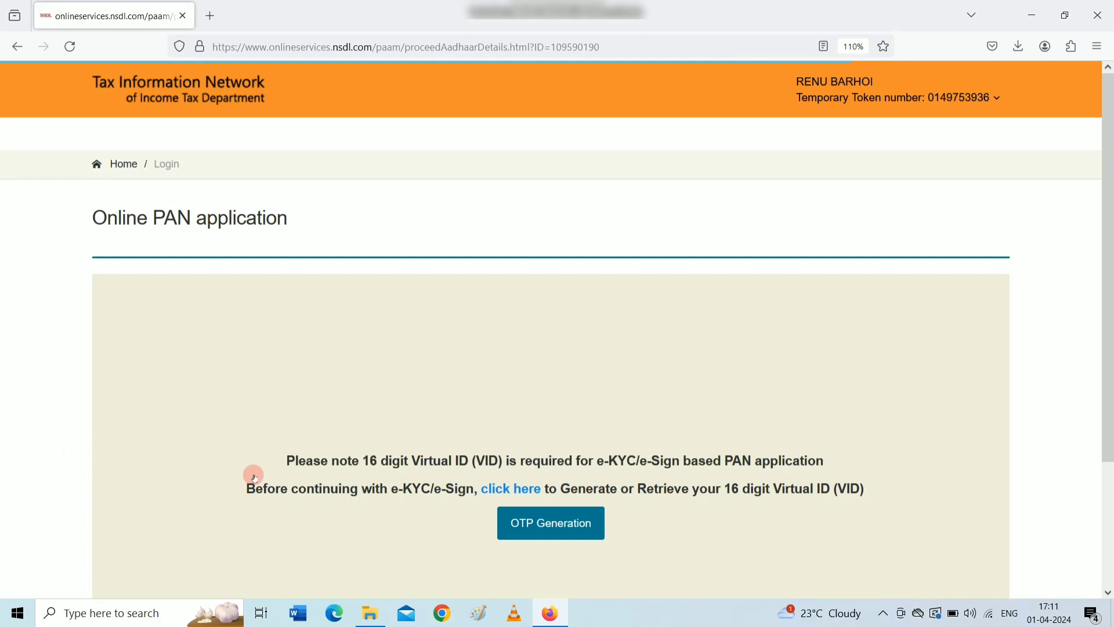
click(546, 527)
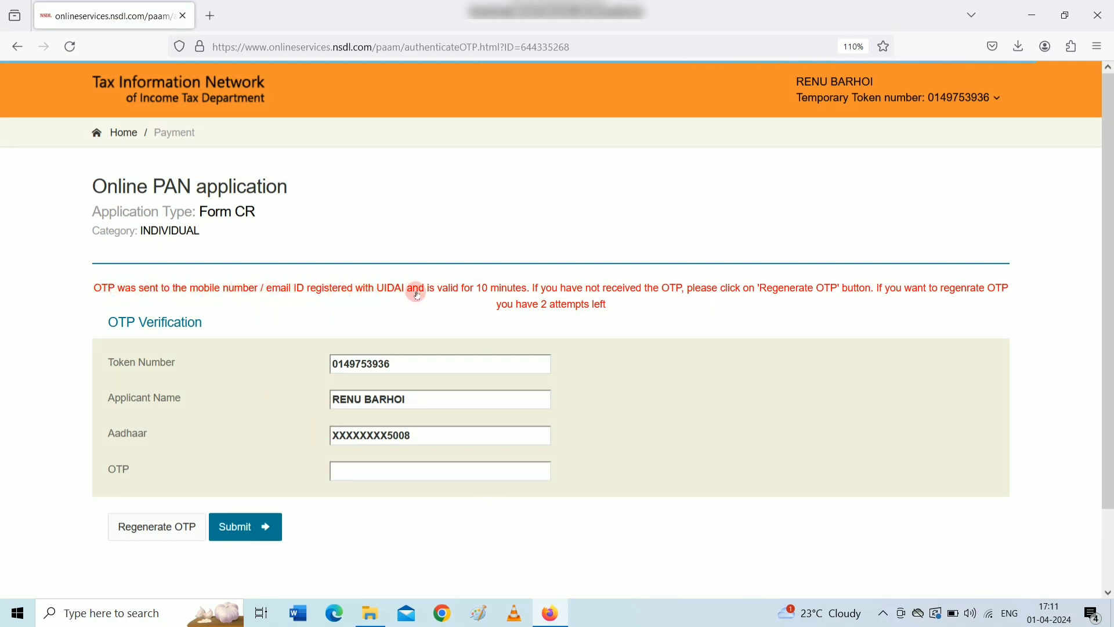
click(347, 472)
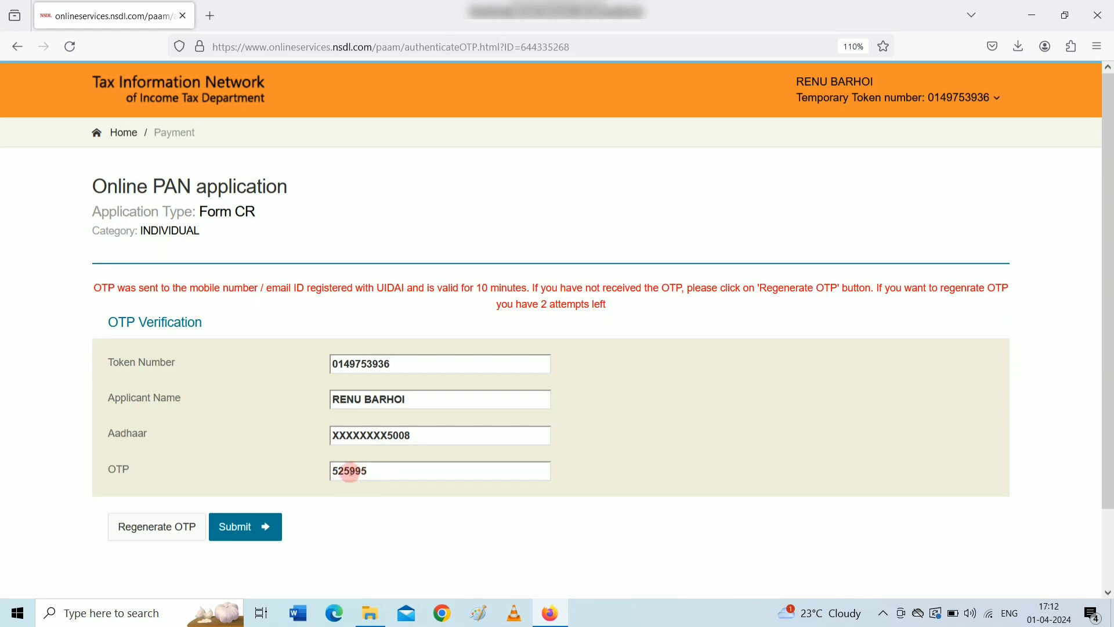
click(240, 528)
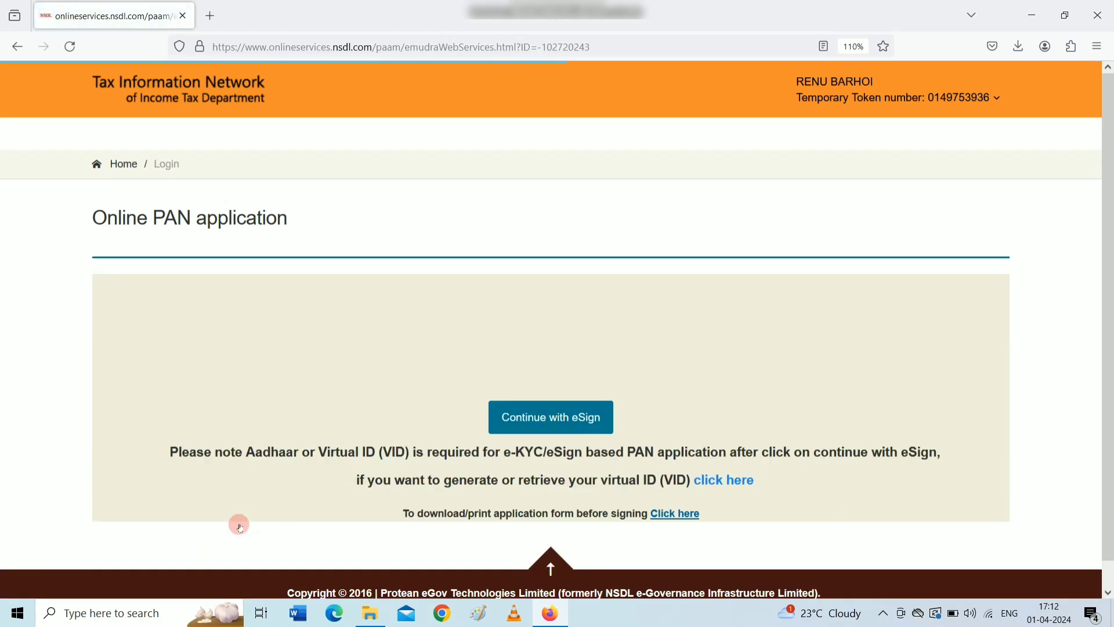
Step: E-sign the application: give consent, enter the Aadhaar/VID number, and verify the e-Sign OTP
click(552, 424)
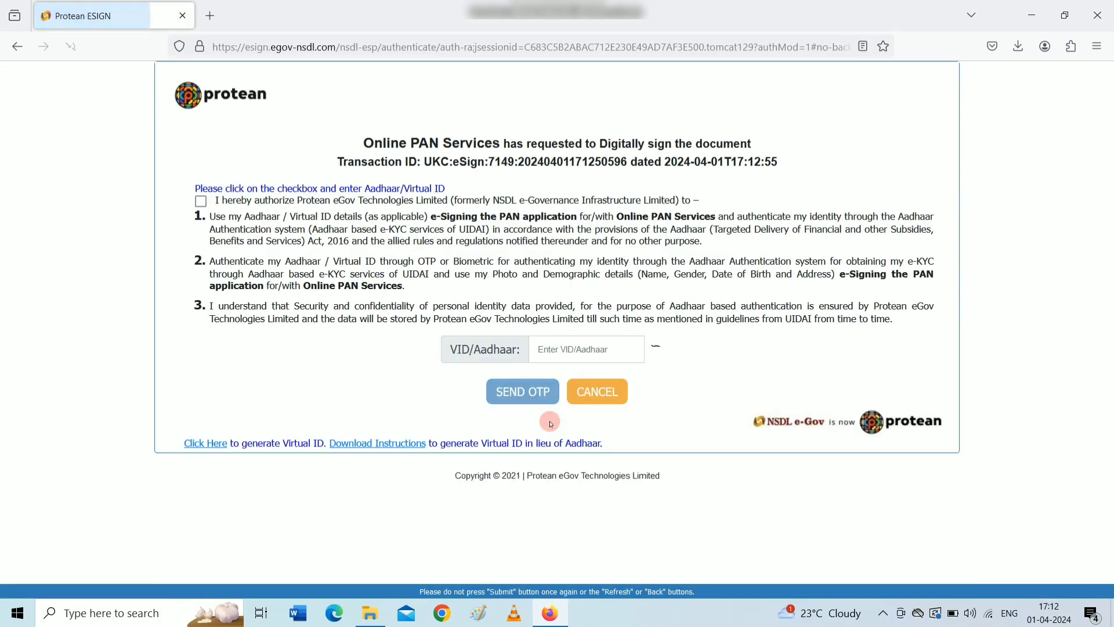
click(200, 202)
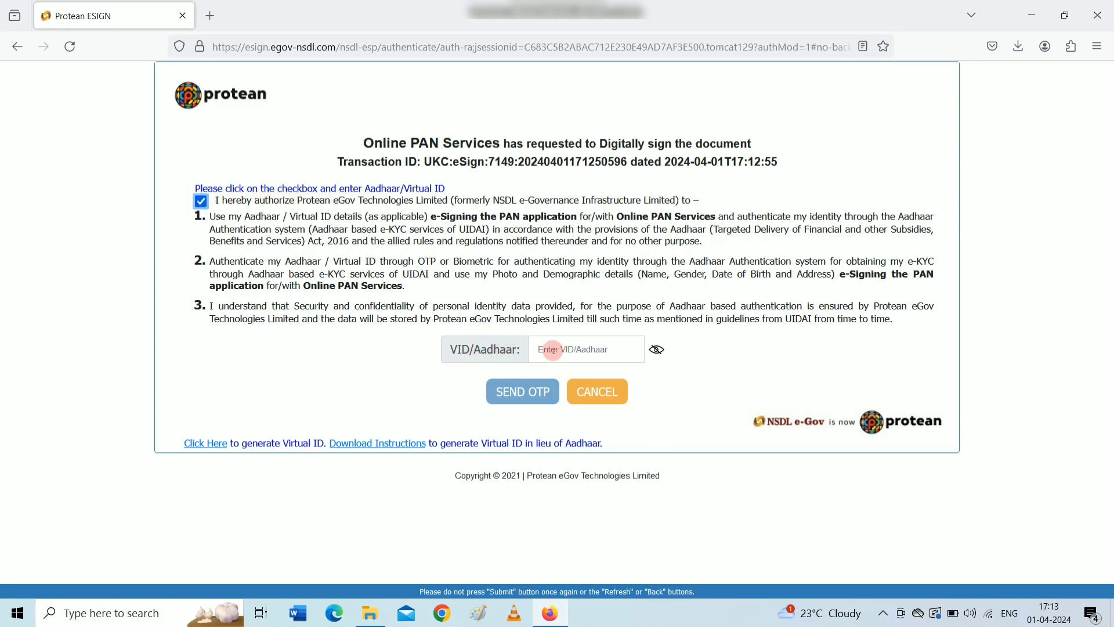
click(564, 349)
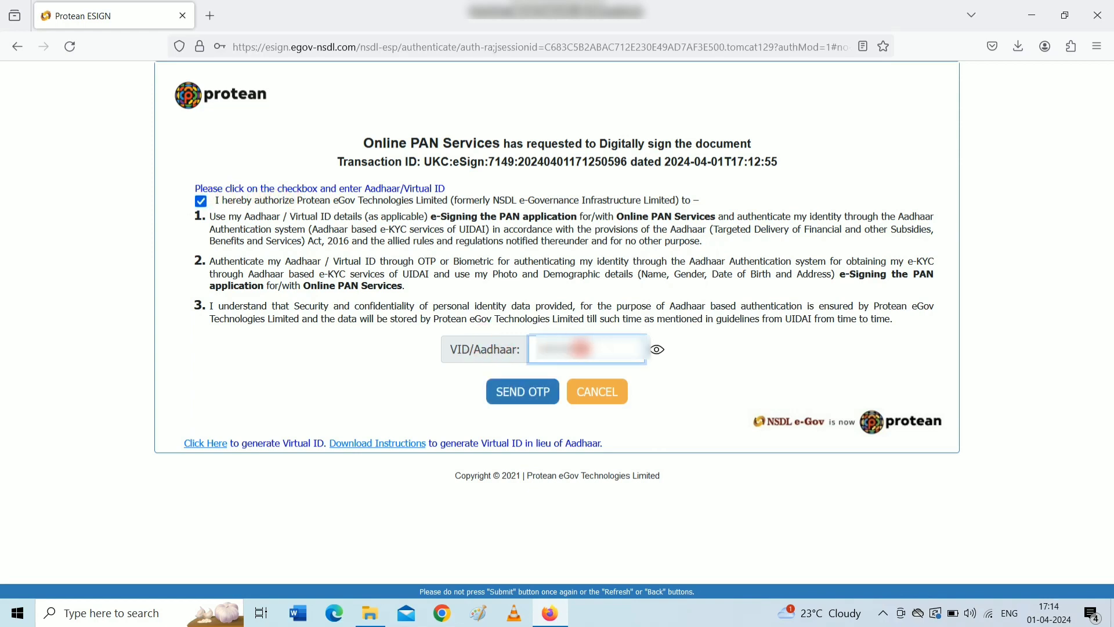
click(526, 398)
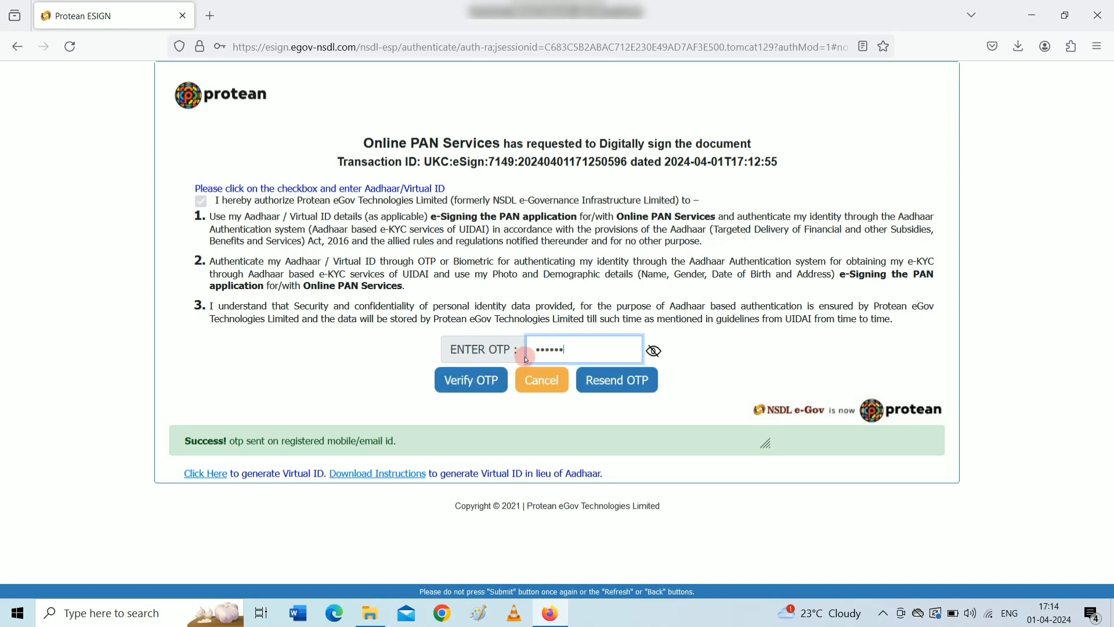
click(472, 381)
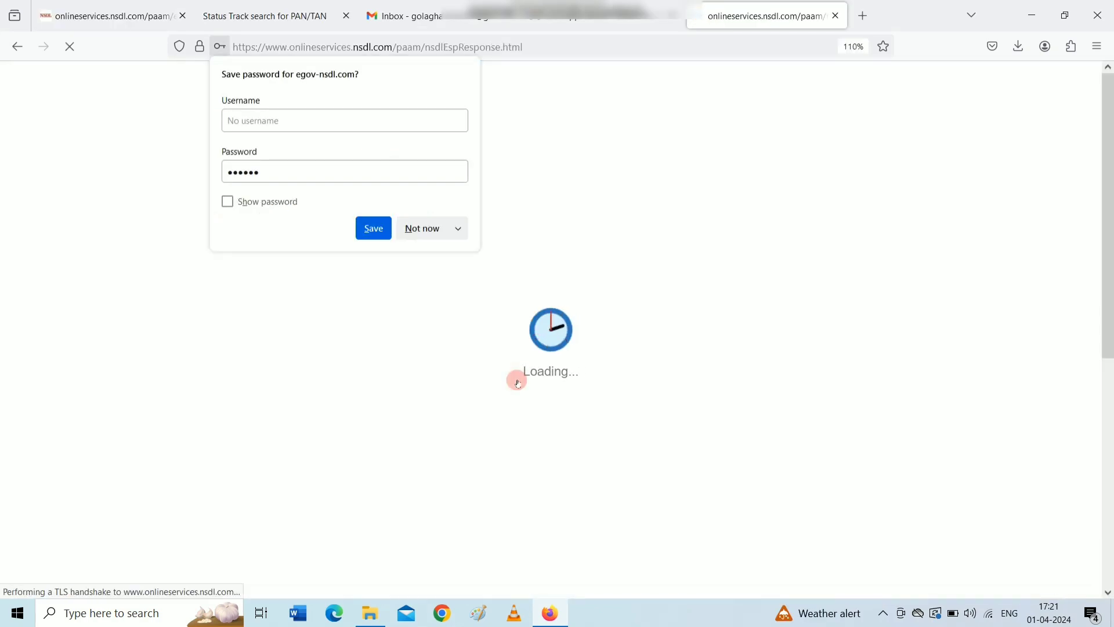
Step: Decline saving the password and unlock the signed application PDF with the date-of-birth password
click(423, 228)
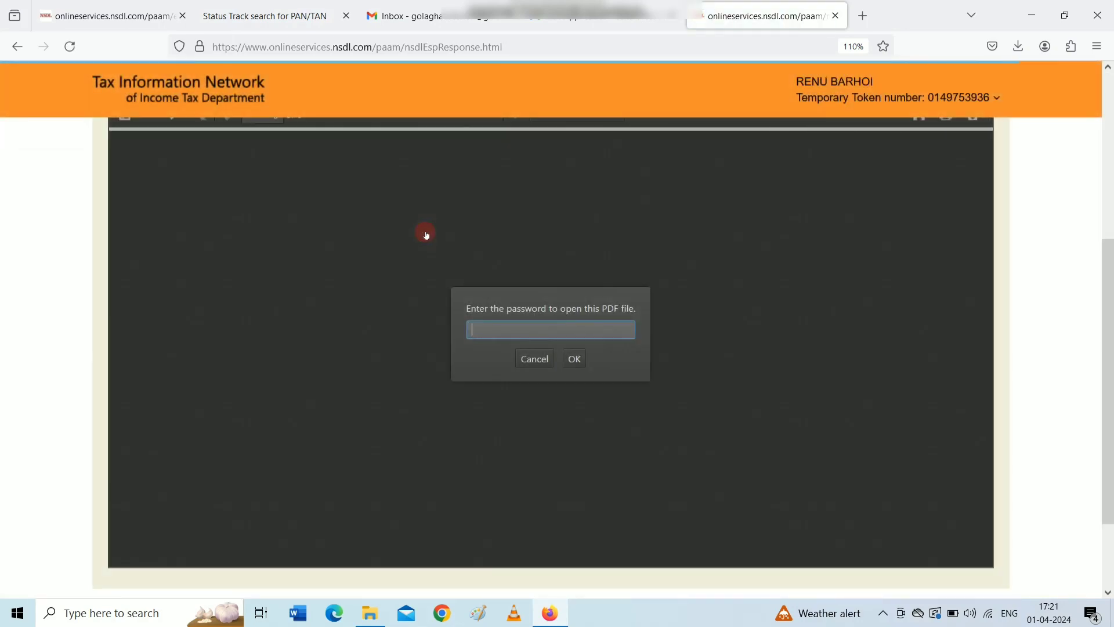
drag(1109, 334, 1109, 174)
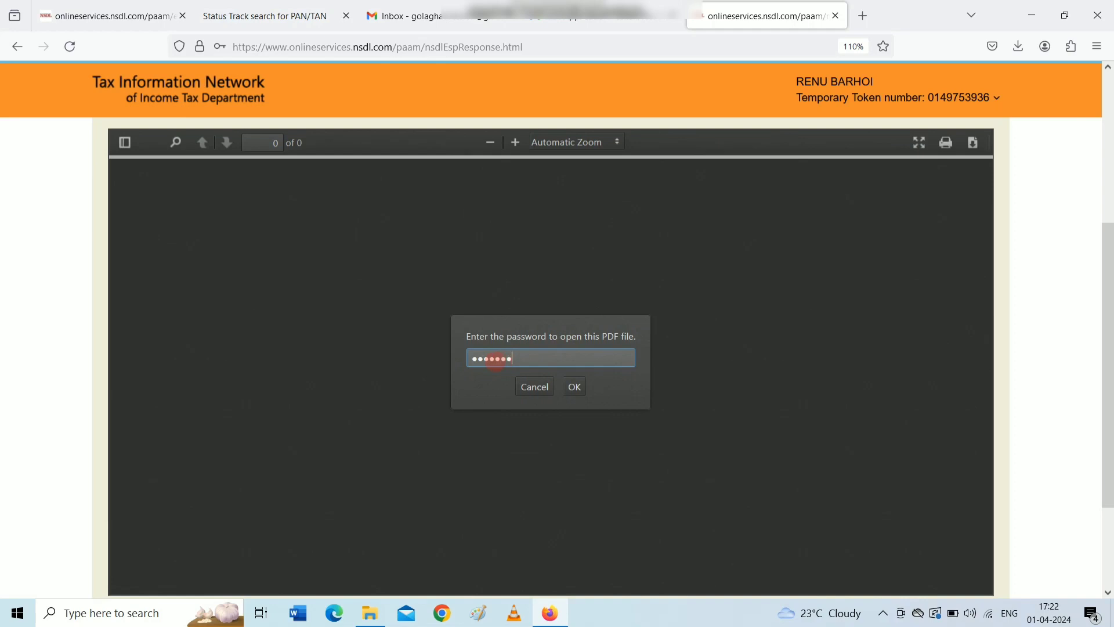
click(577, 385)
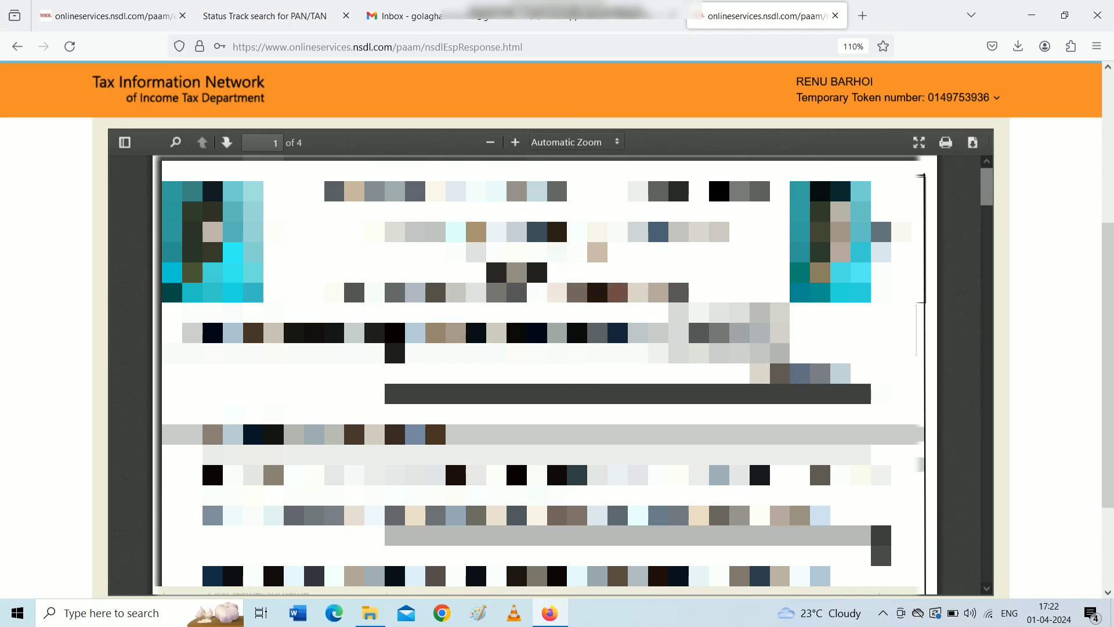
Step: Download the signed 4-page PDF, open it with its password, and switch to Gmail
drag(989, 189, 1001, 367)
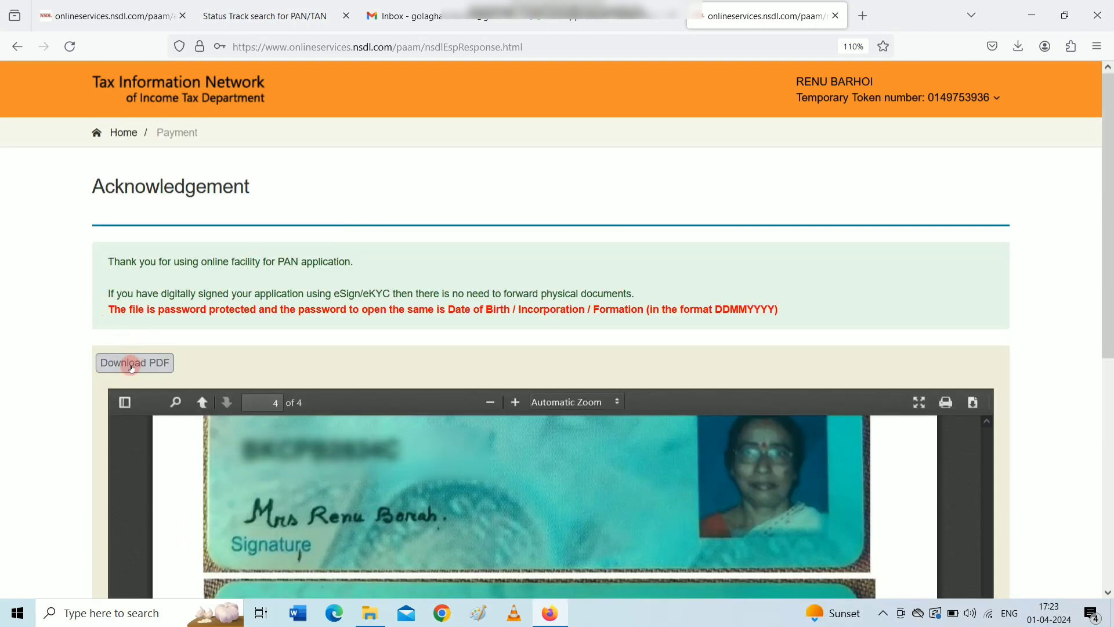
click(132, 366)
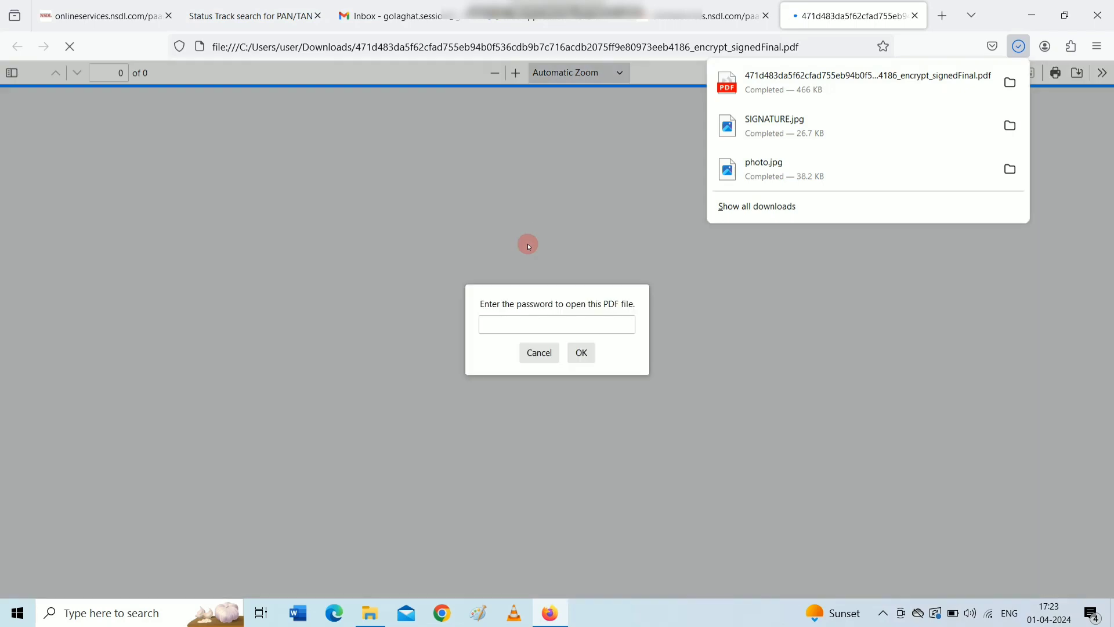
click(505, 324)
text(0)
click(582, 352)
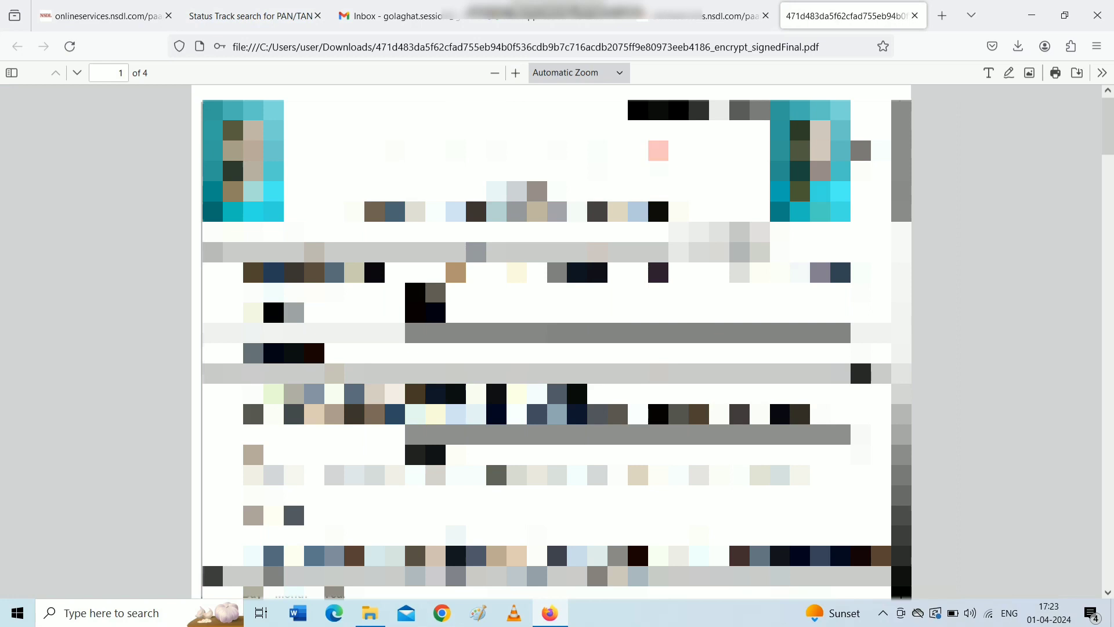
click(68, 176)
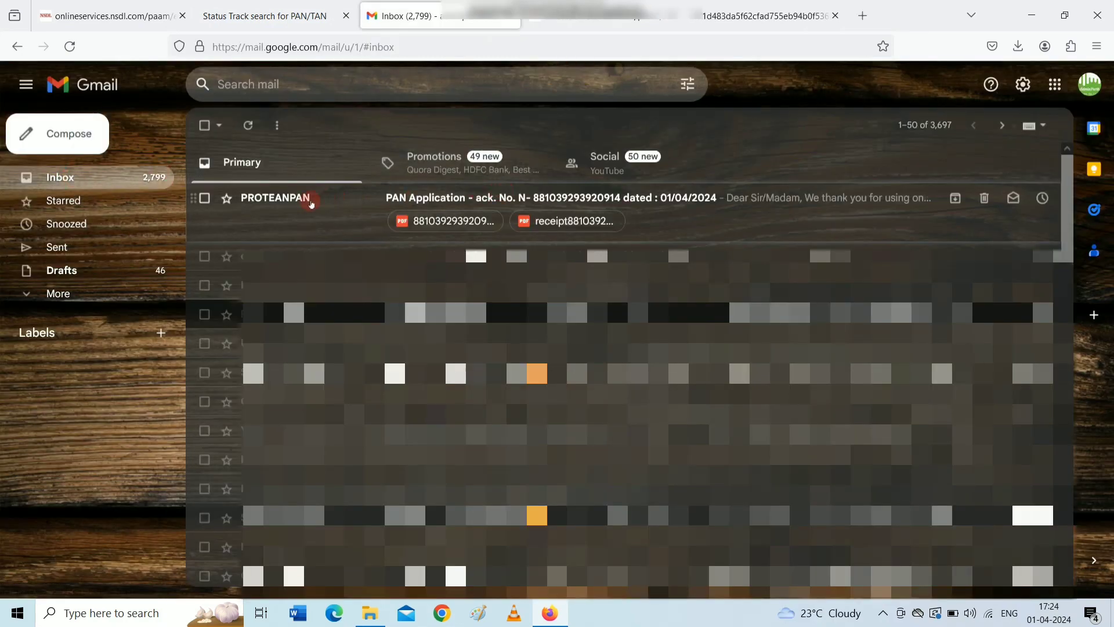
Step: Open the PROTEANPAN acknowledgement email and preview its signed PDF attachment
click(666, 199)
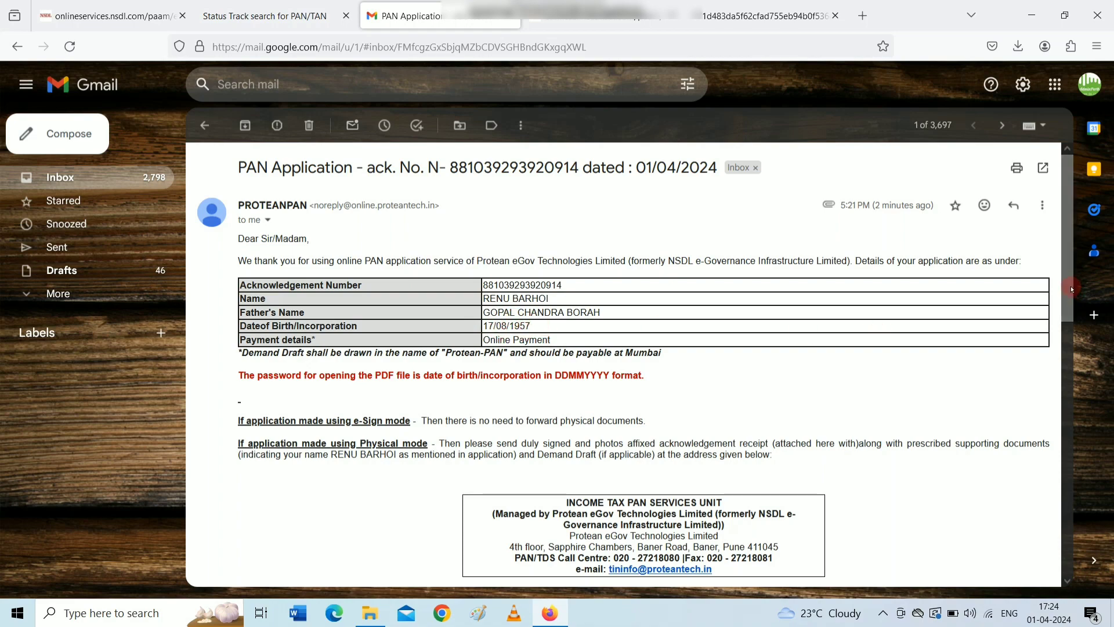
drag(1072, 289, 1065, 549)
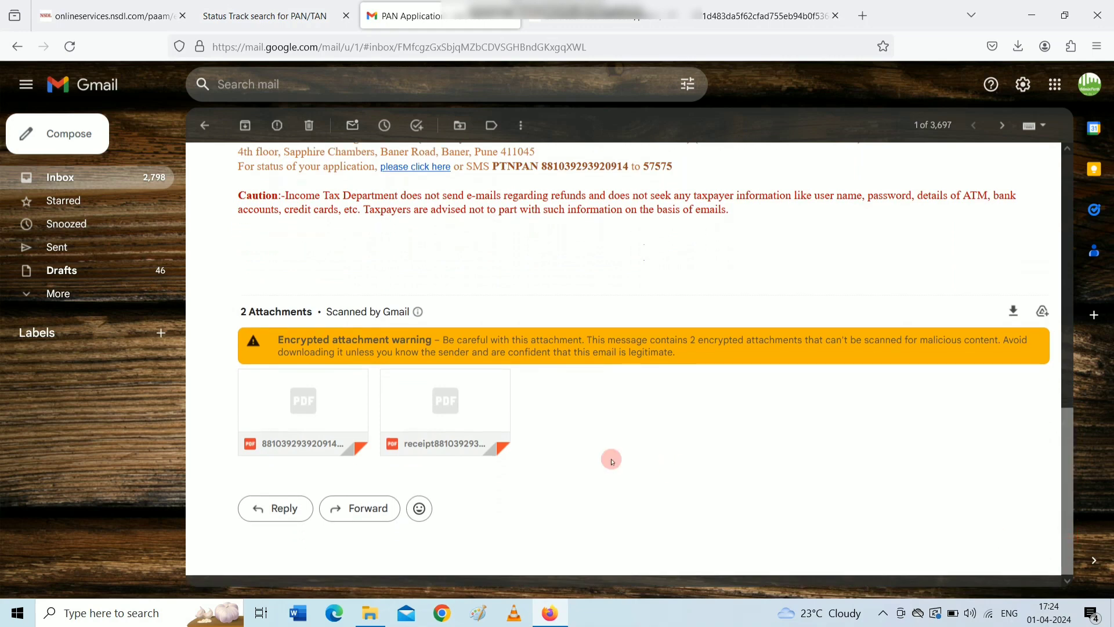
click(309, 396)
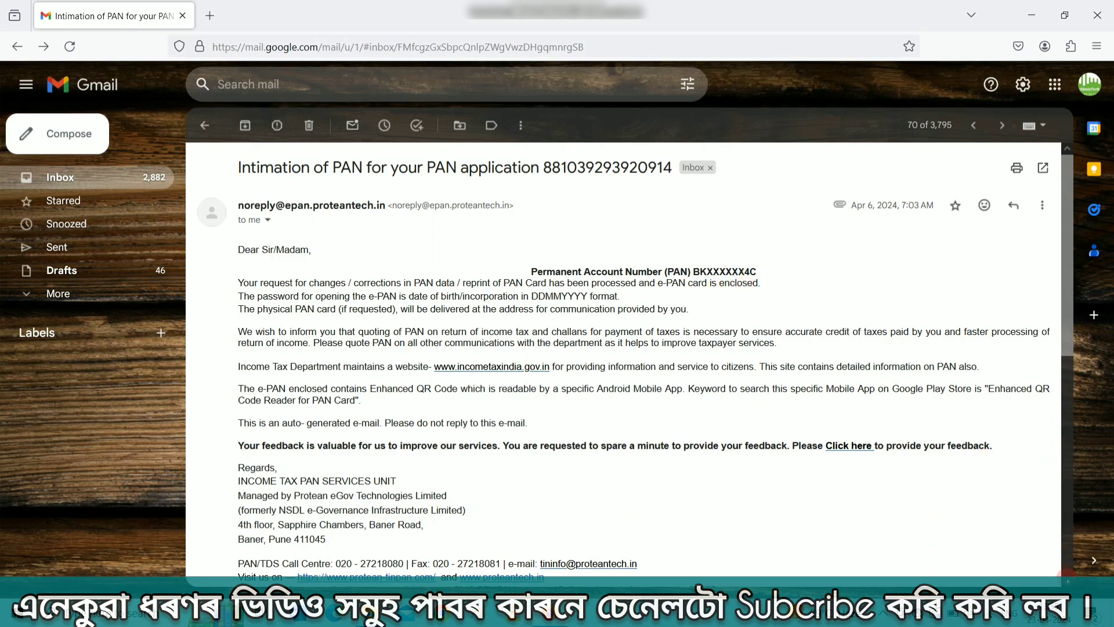
Step: Preview the signed e-PAN card PDF attached to the Intimation of PAN email, then close it
scroll(1066, 579, down, 5)
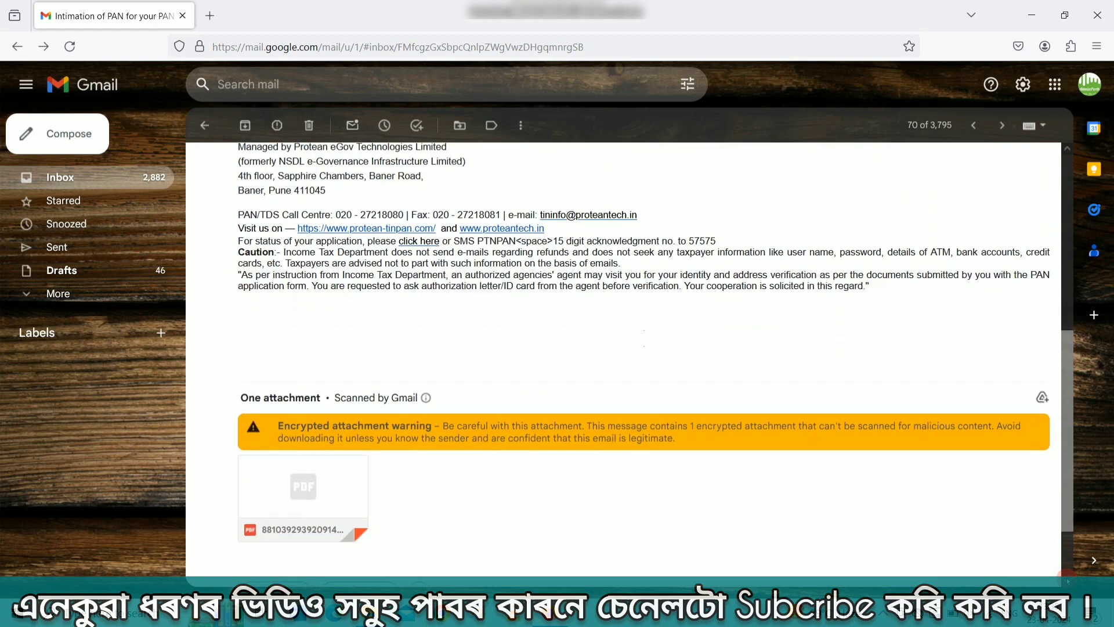
scroll(1067, 578, down, 2)
mouse_move(301, 398)
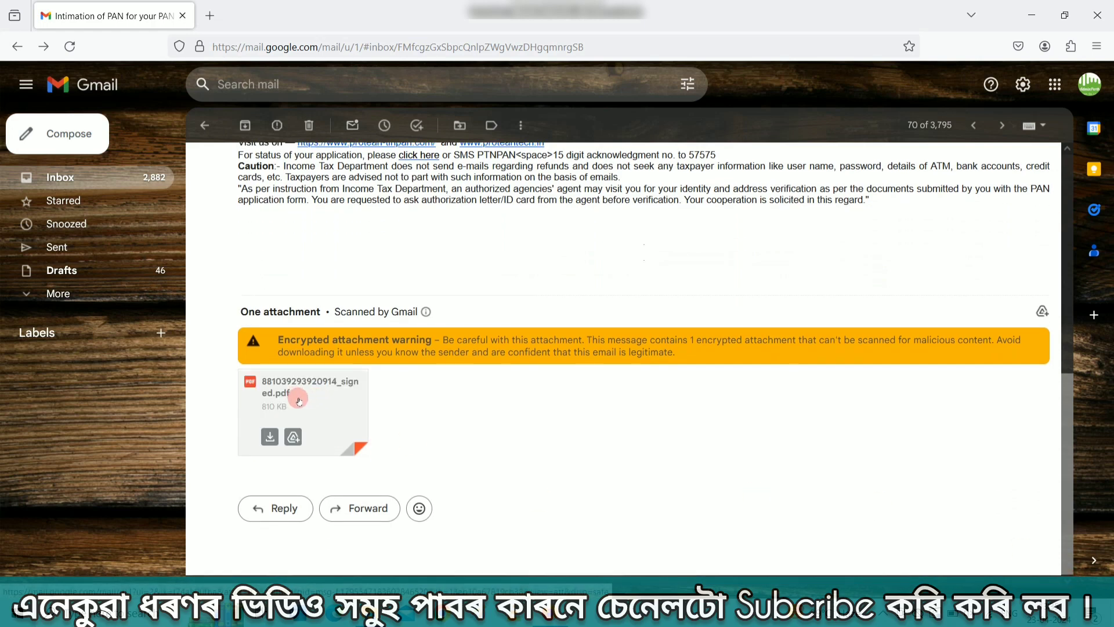
click(291, 399)
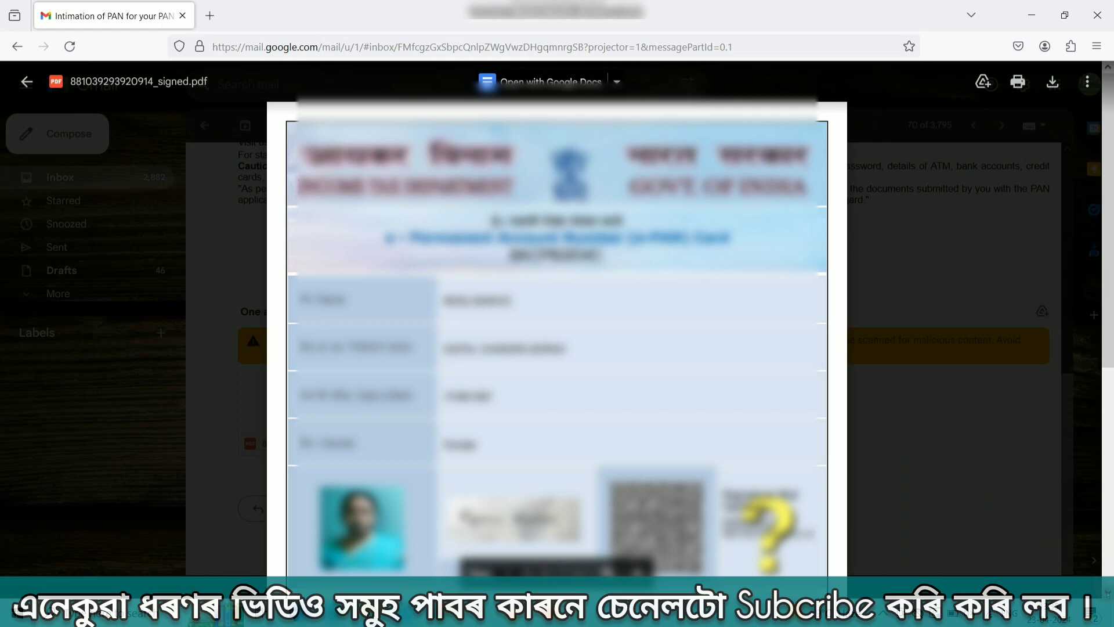
scroll(557, 319, down, 1)
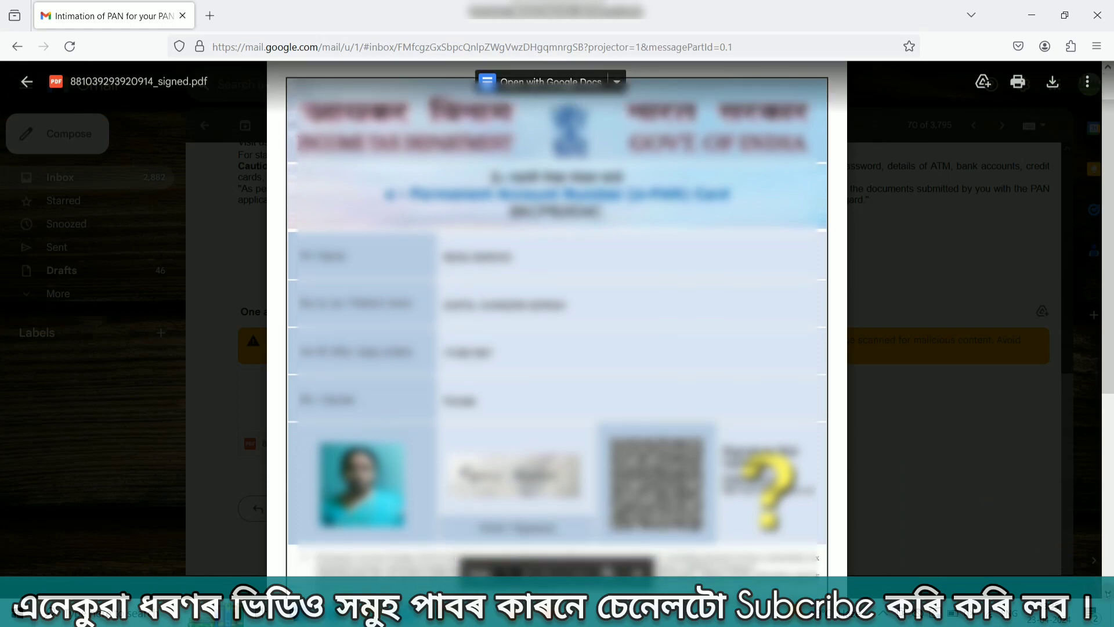
scroll(557, 319, down, 5)
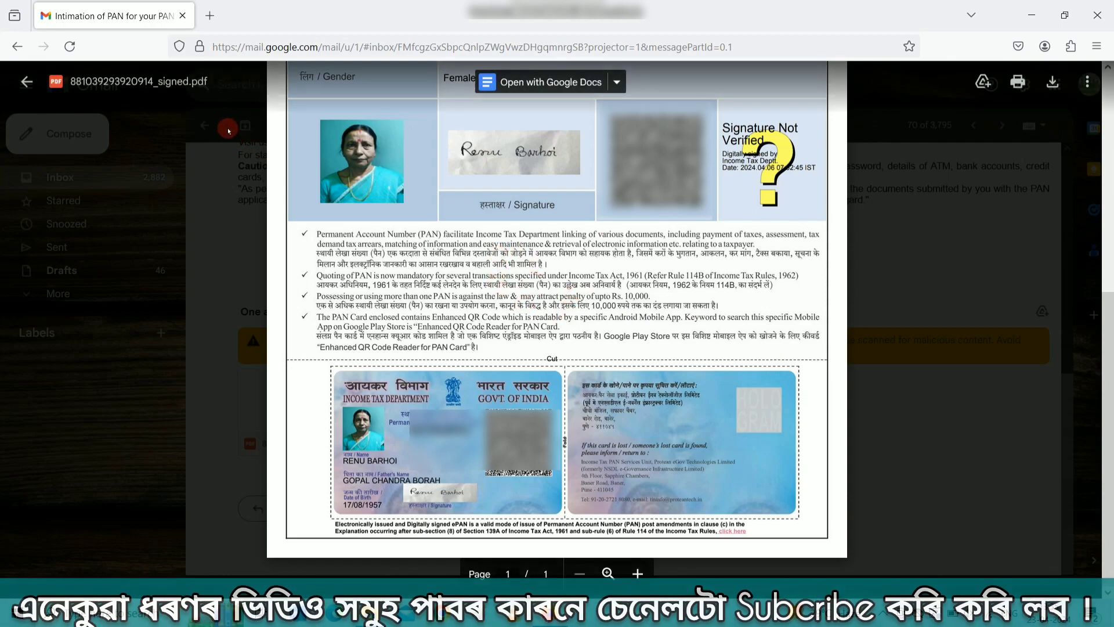
click(247, 154)
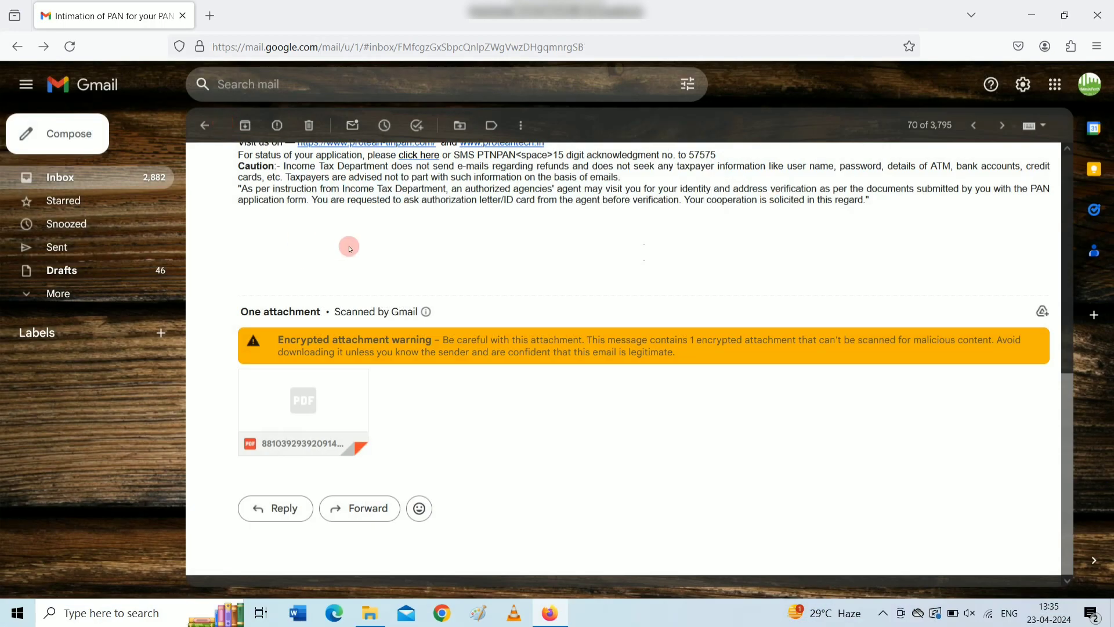